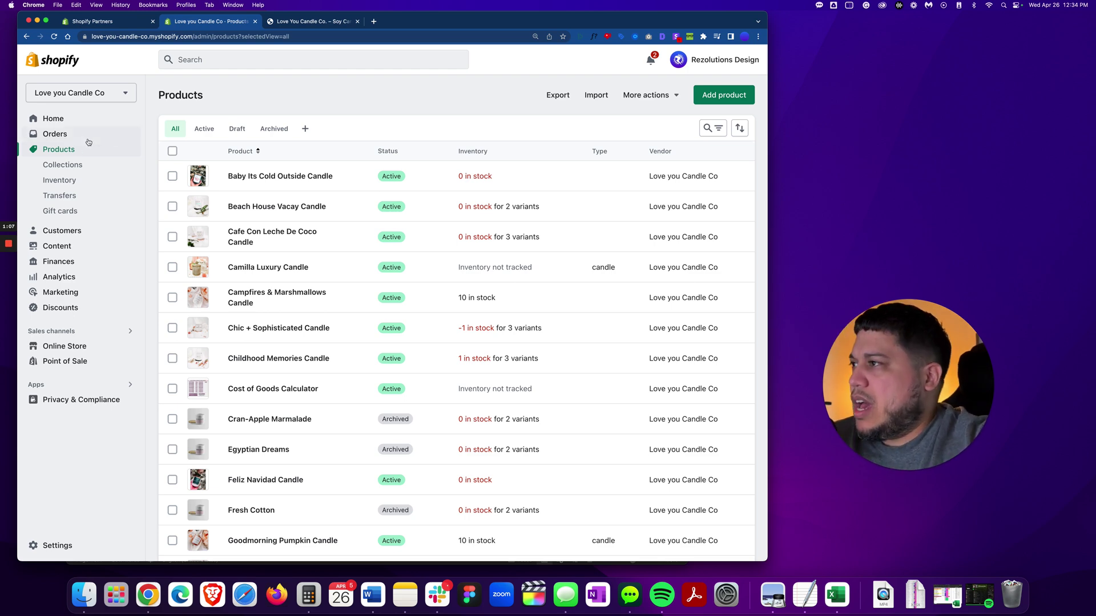
Look over the store's home page and product list, and open the list of collections.
click(72, 124)
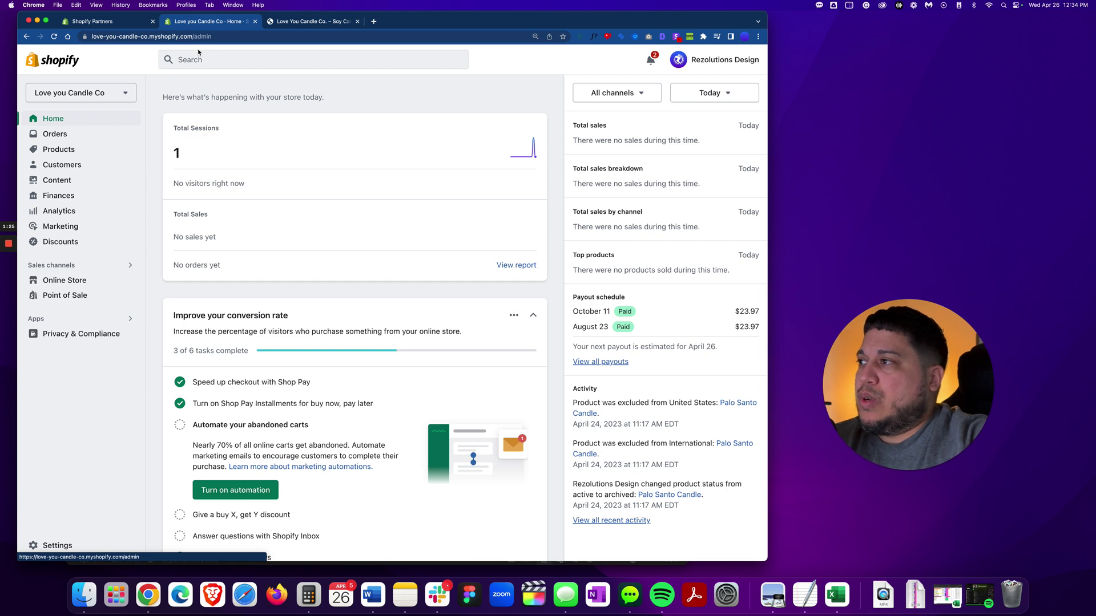
click(81, 150)
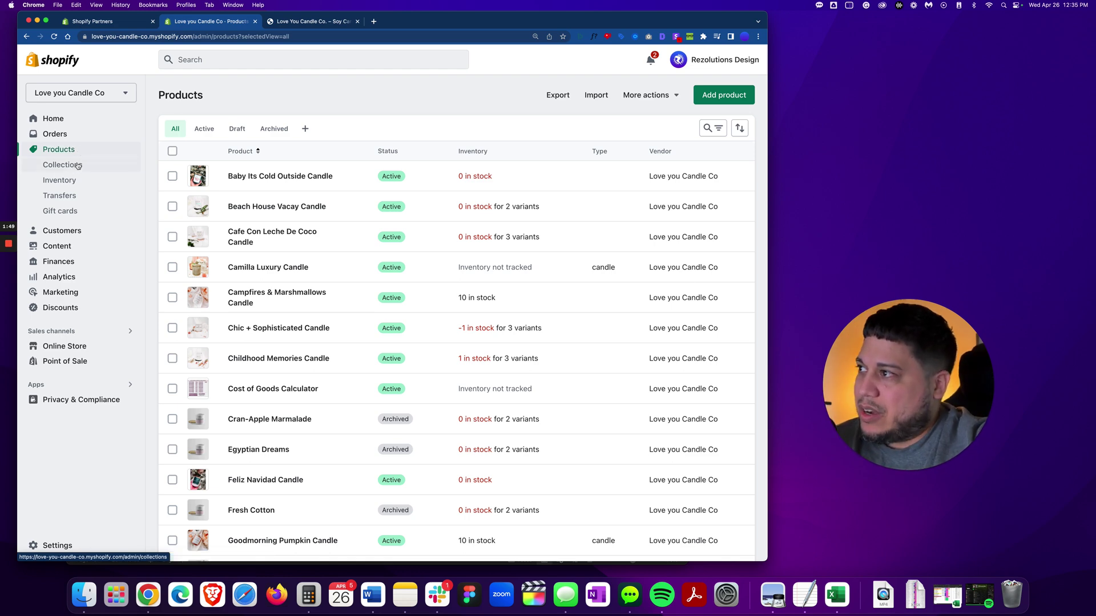
click(72, 170)
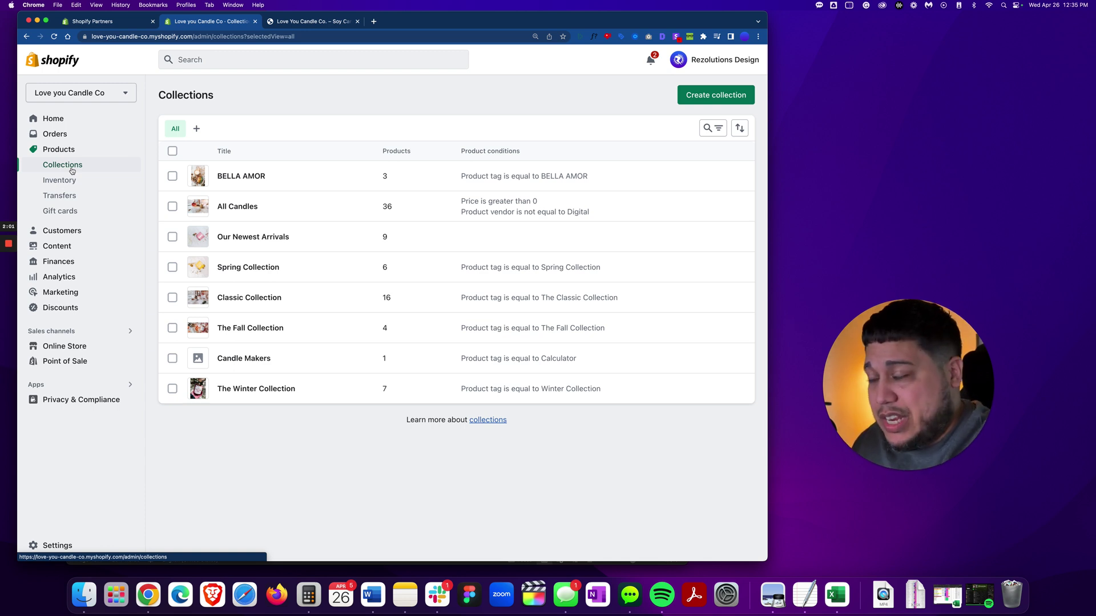
click(67, 150)
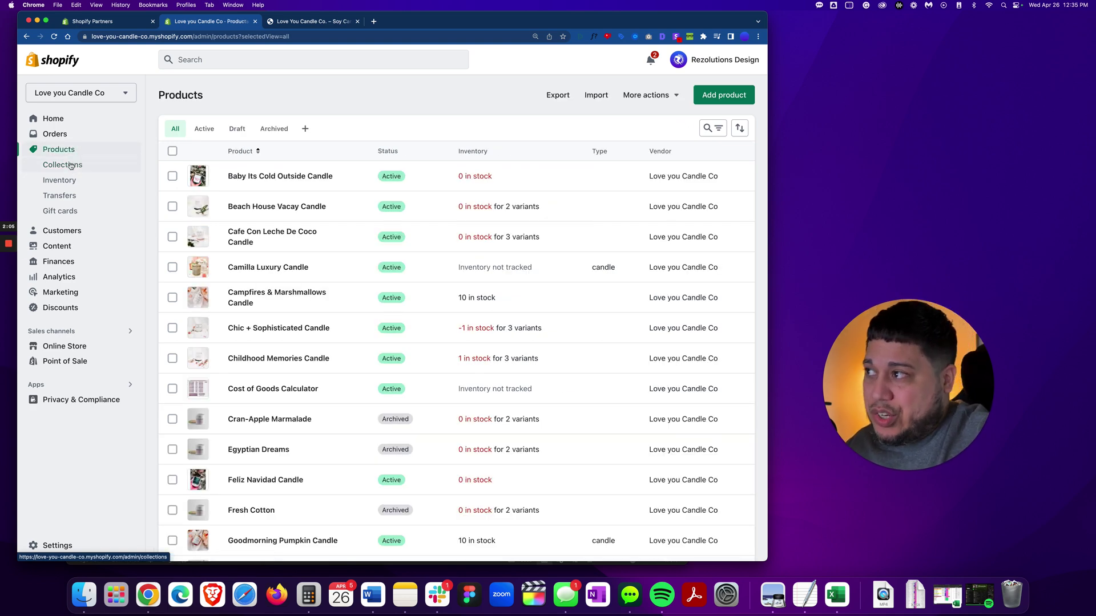
click(70, 165)
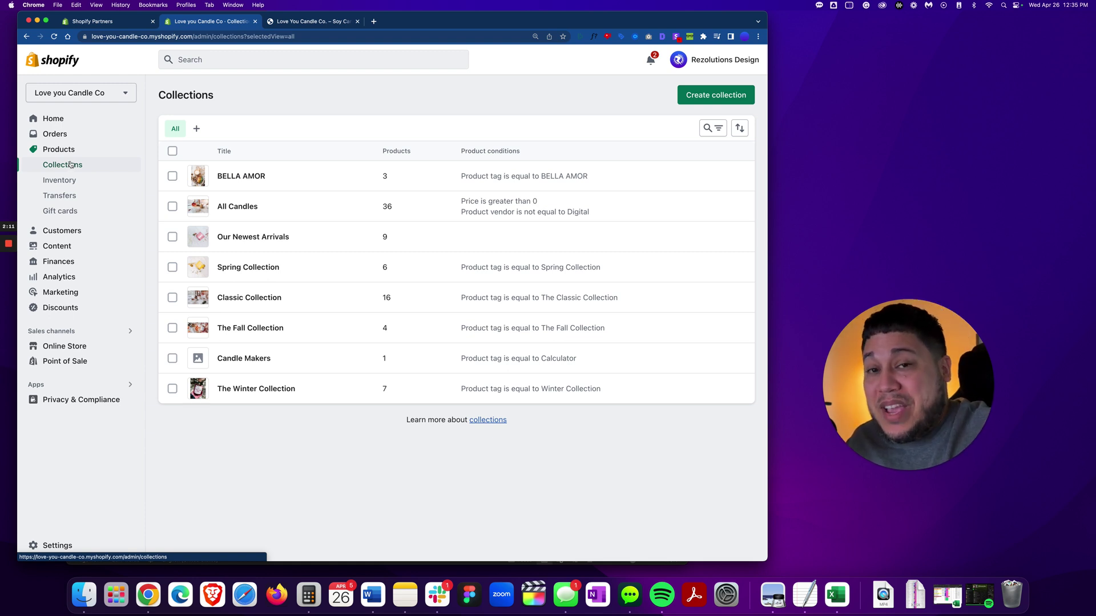
View the live online store and browse the products in The Classic Collection.
click(71, 349)
click(67, 346)
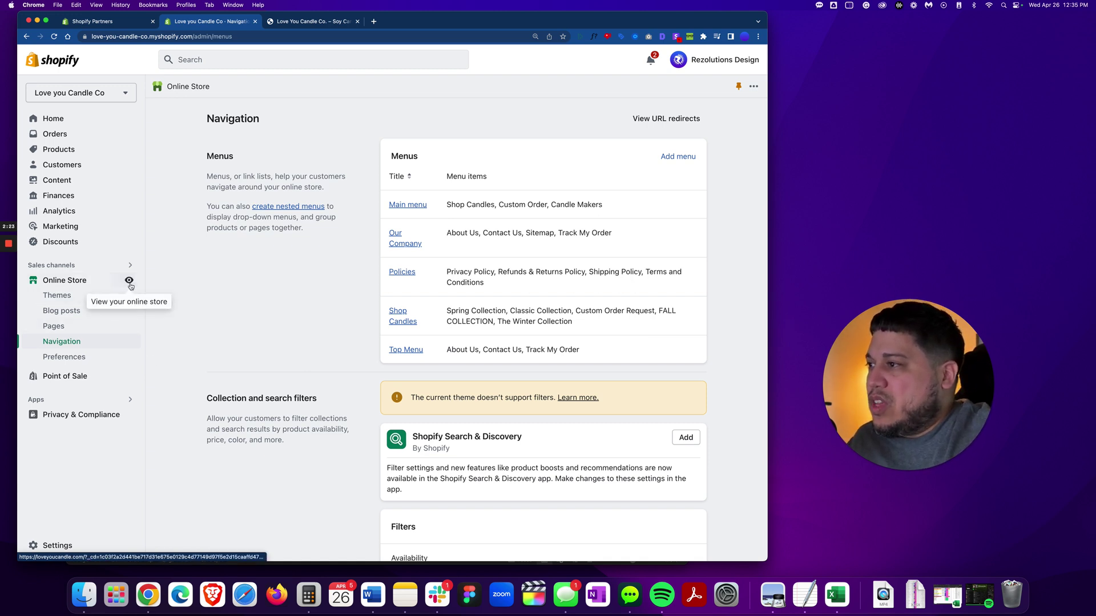
click(130, 283)
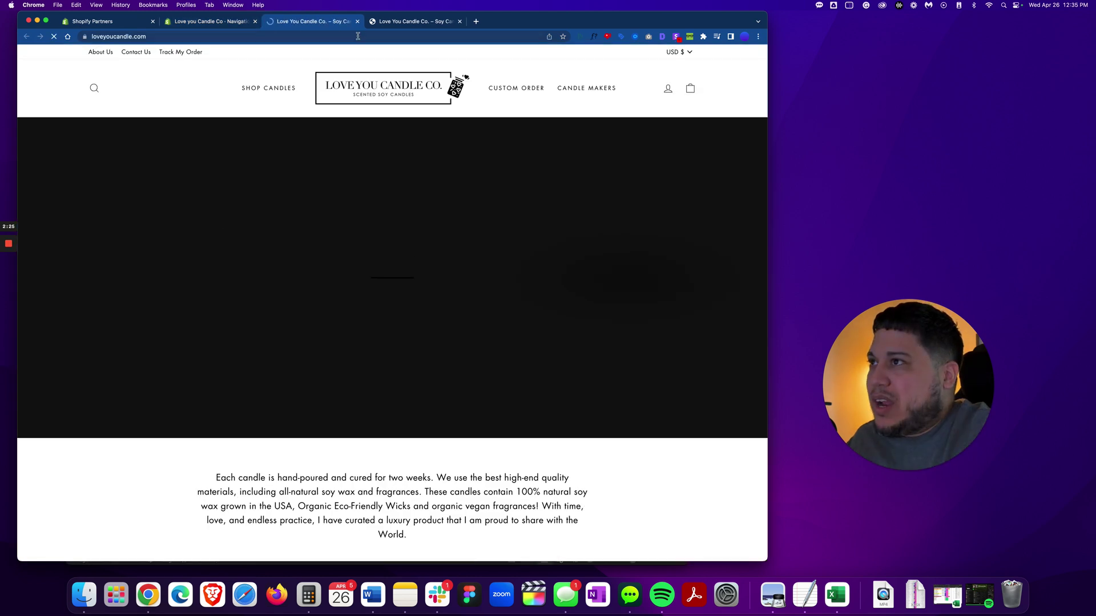
mouse_move(268, 89)
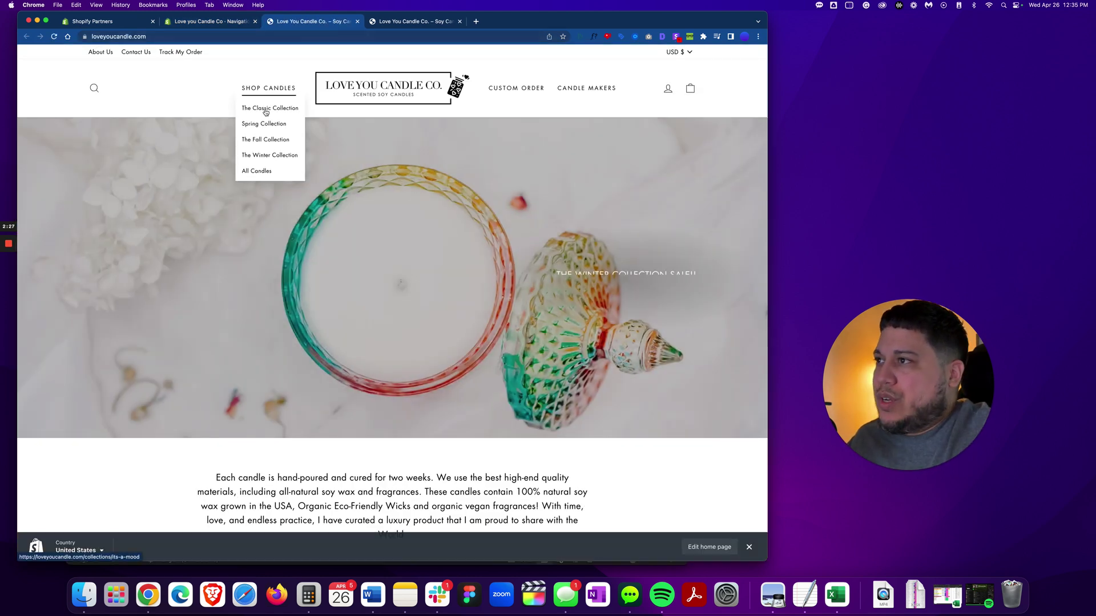
click(266, 113)
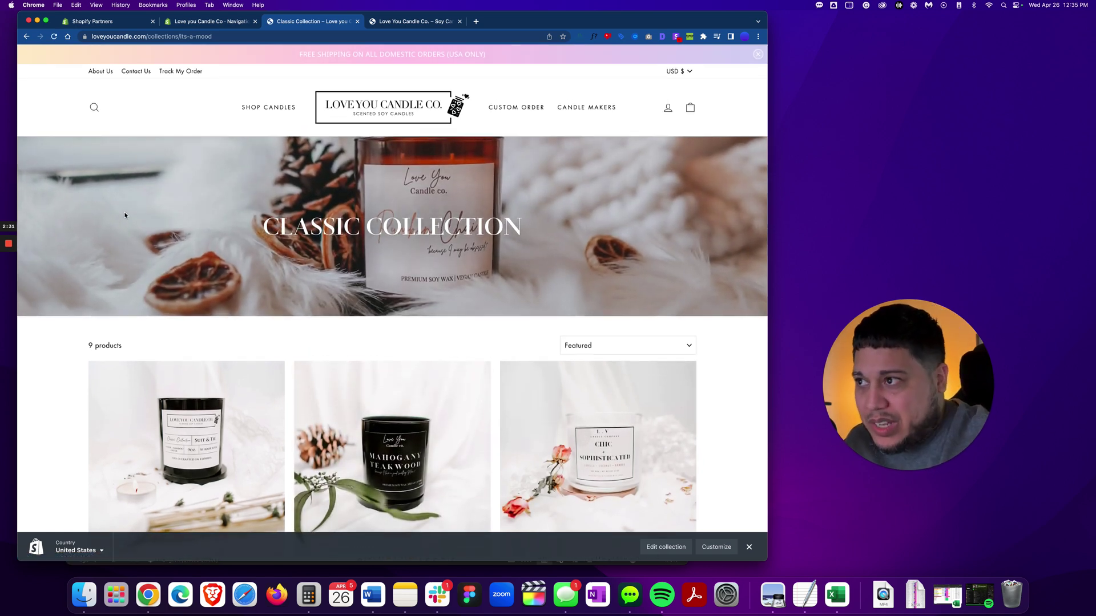
scroll(122, 217, down, 4)
scroll(125, 215, down, 1)
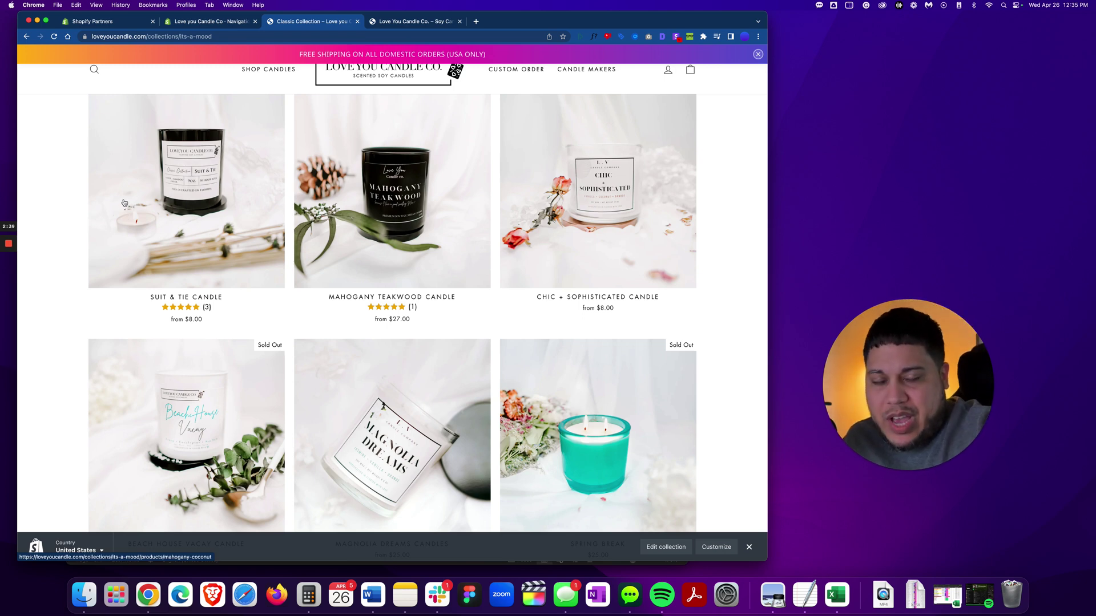
Return to the store admin and open the Our Newest Arrivals collection.
click(202, 23)
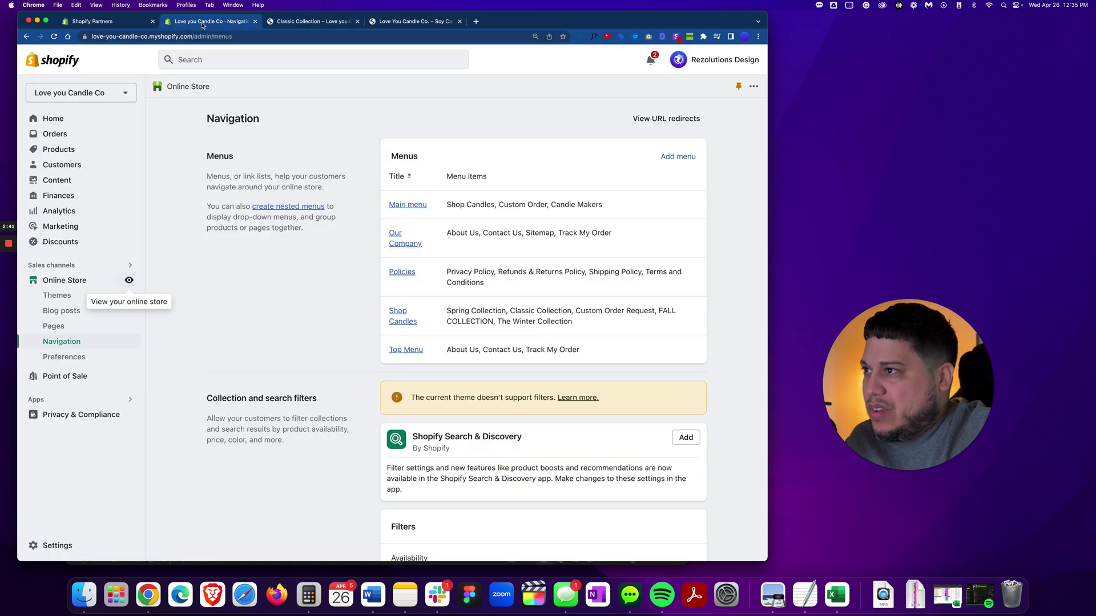
click(55, 149)
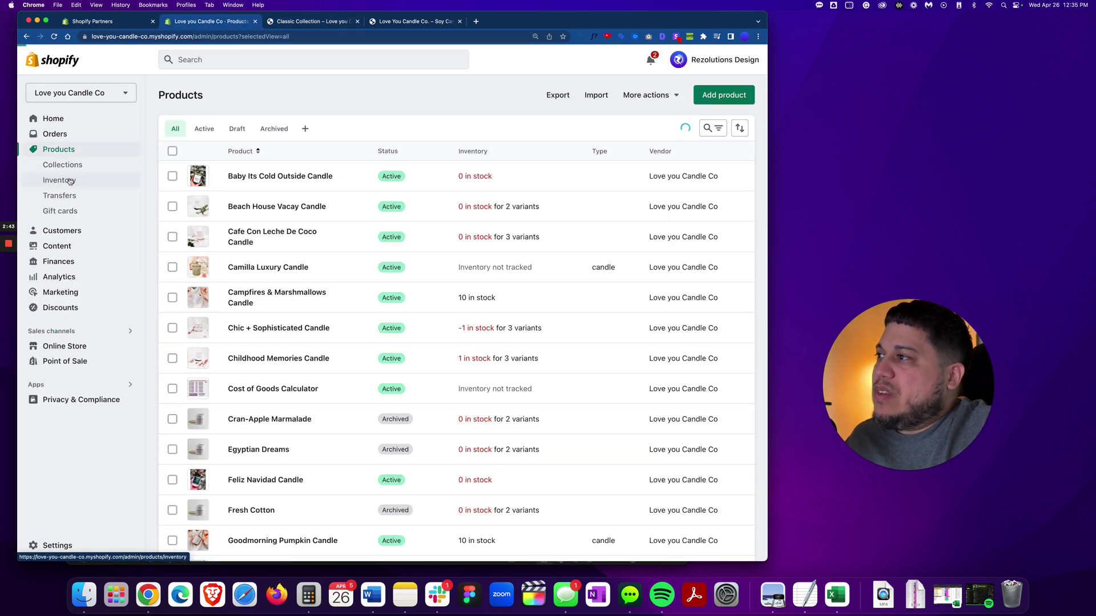
click(64, 166)
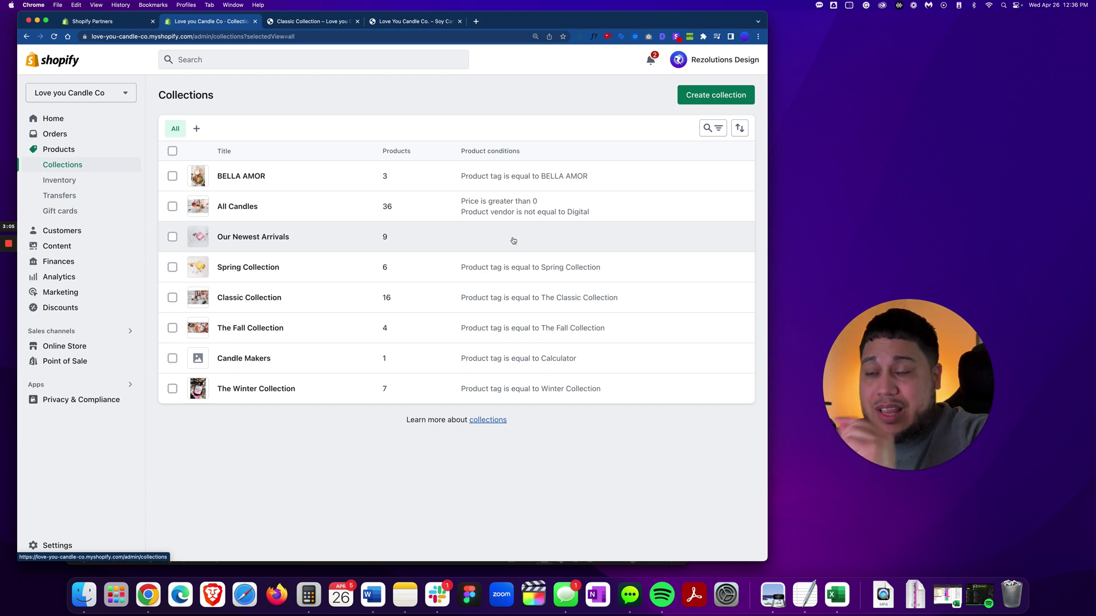
click(261, 240)
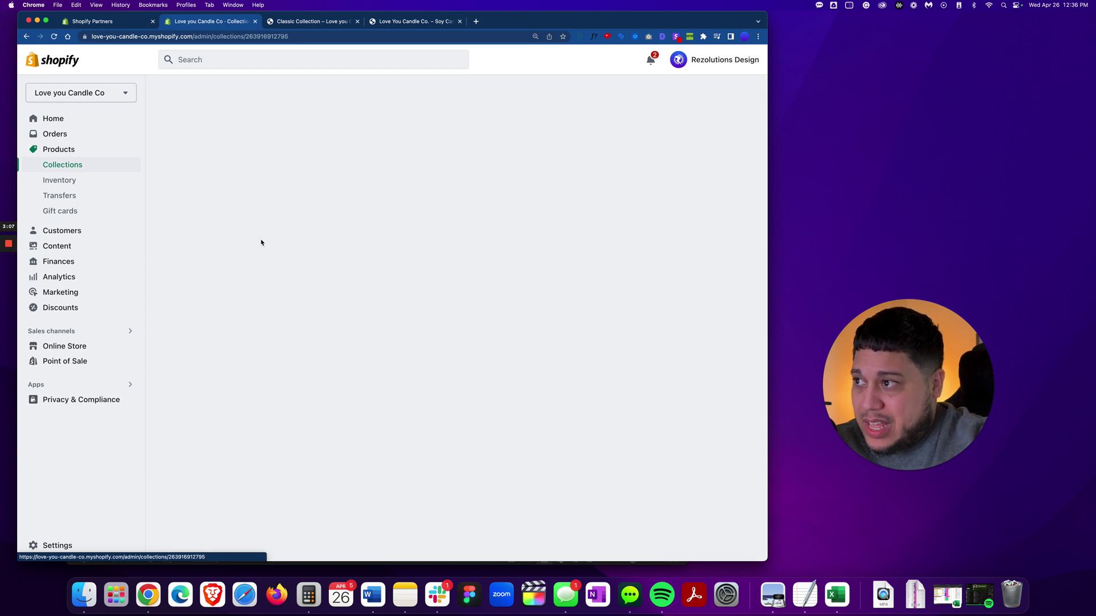
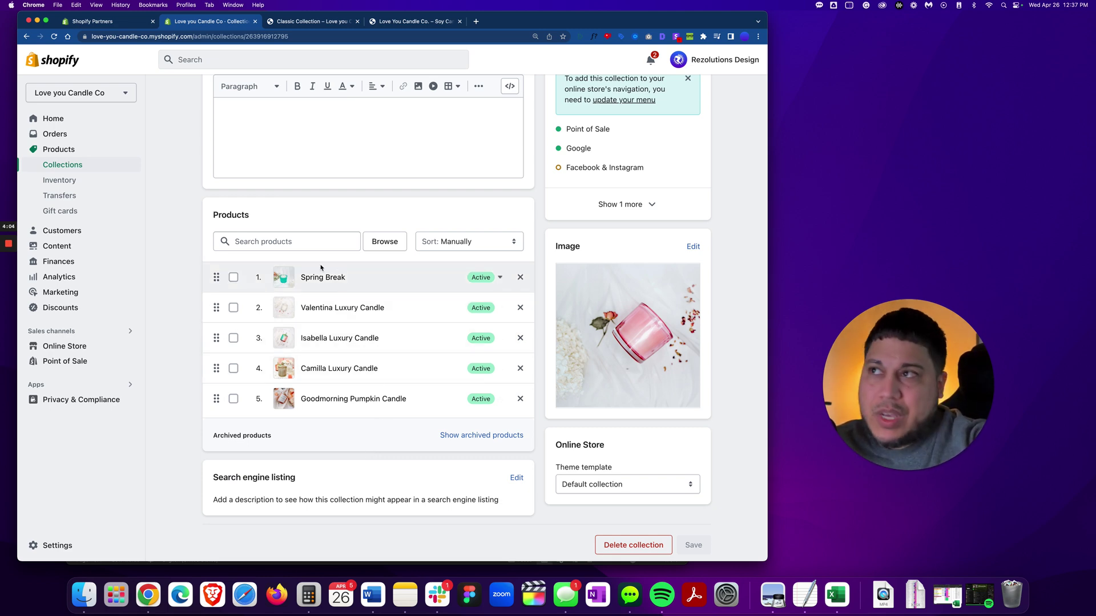
Switch to the live store and look through the remaining candles on the Classic Collection page.
click(394, 22)
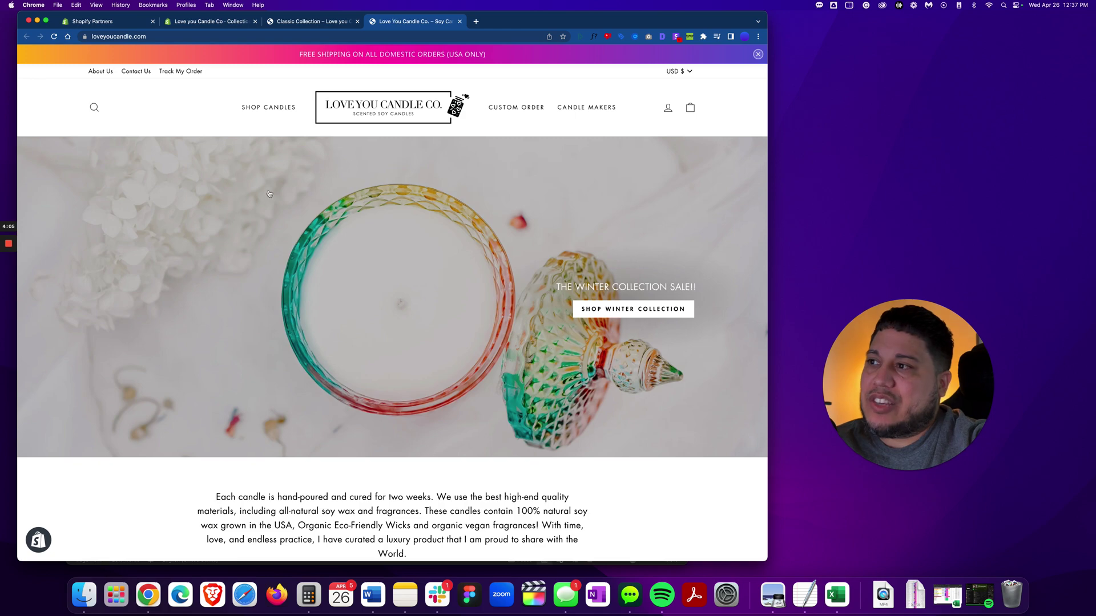
click(322, 21)
scroll(154, 259, down, 10)
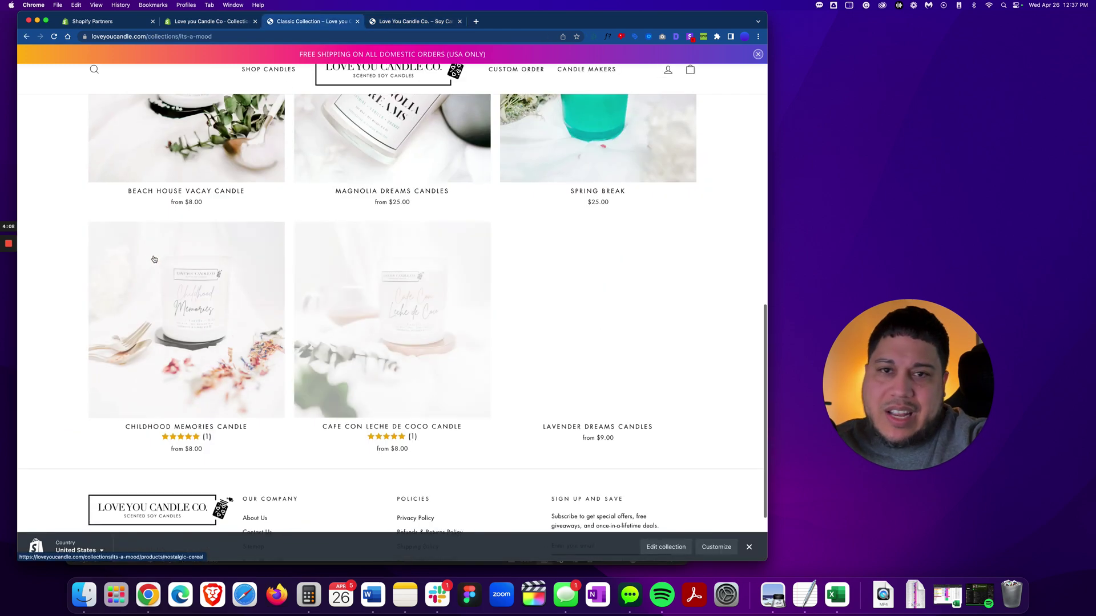
scroll(154, 259, down, 3)
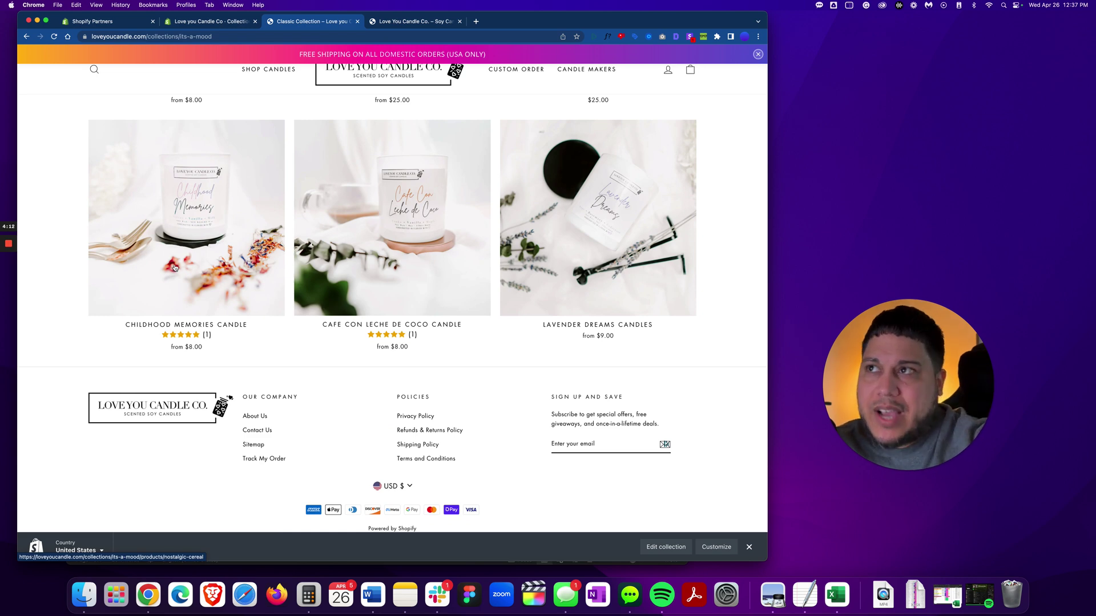
Go back to the Our Newest Arrivals collection and review its product sort options, keeping the order on Manually.
click(199, 23)
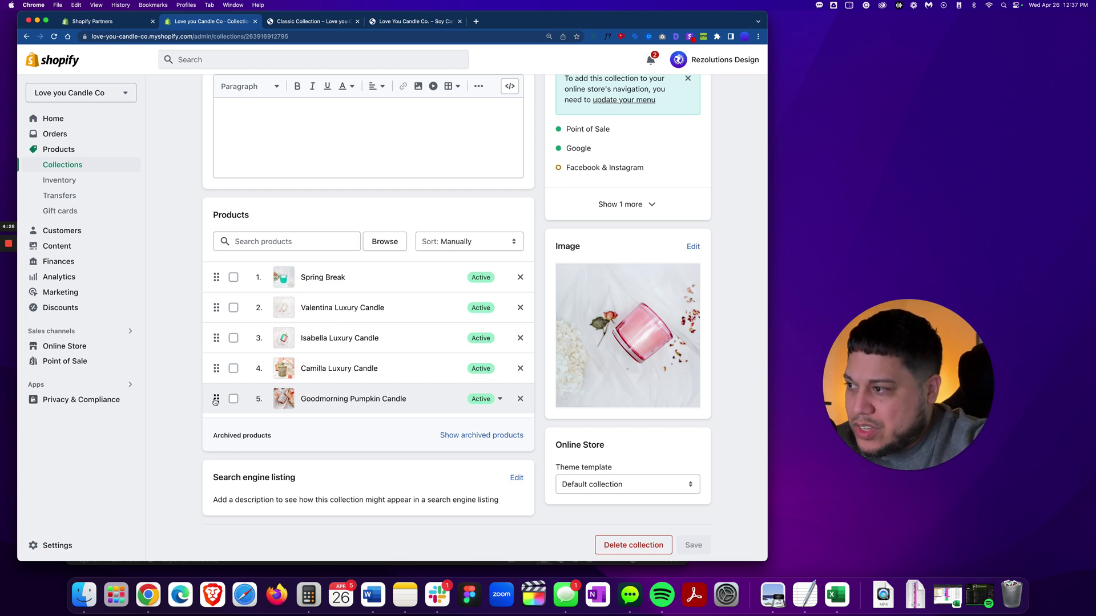
mouse_move(214, 400)
mouse_down()
mouse_move(214, 273)
mouse_move(215, 401)
mouse_up()
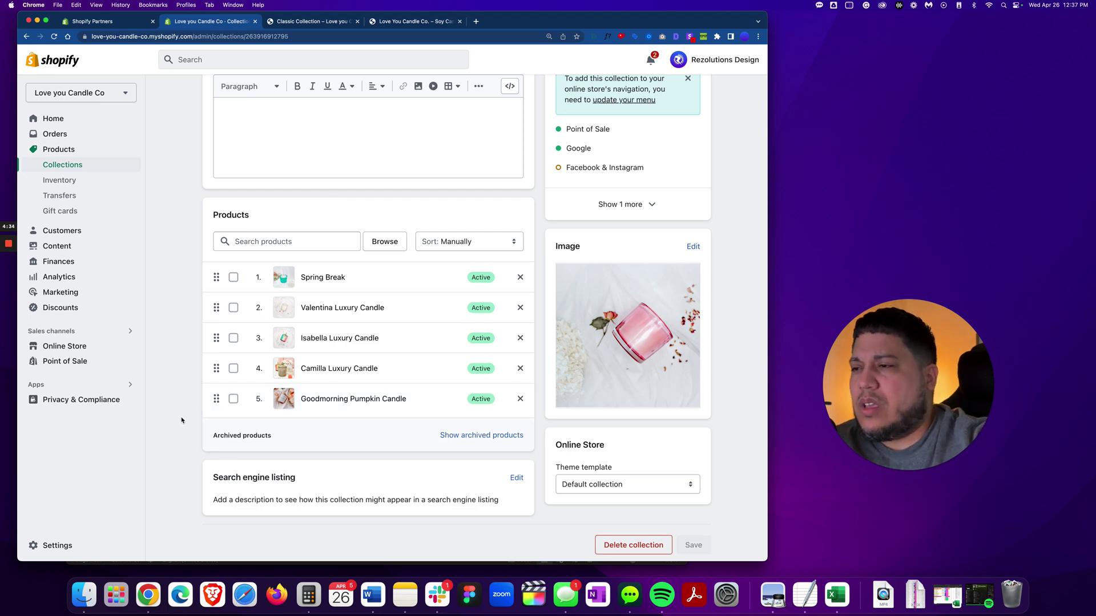
click(463, 242)
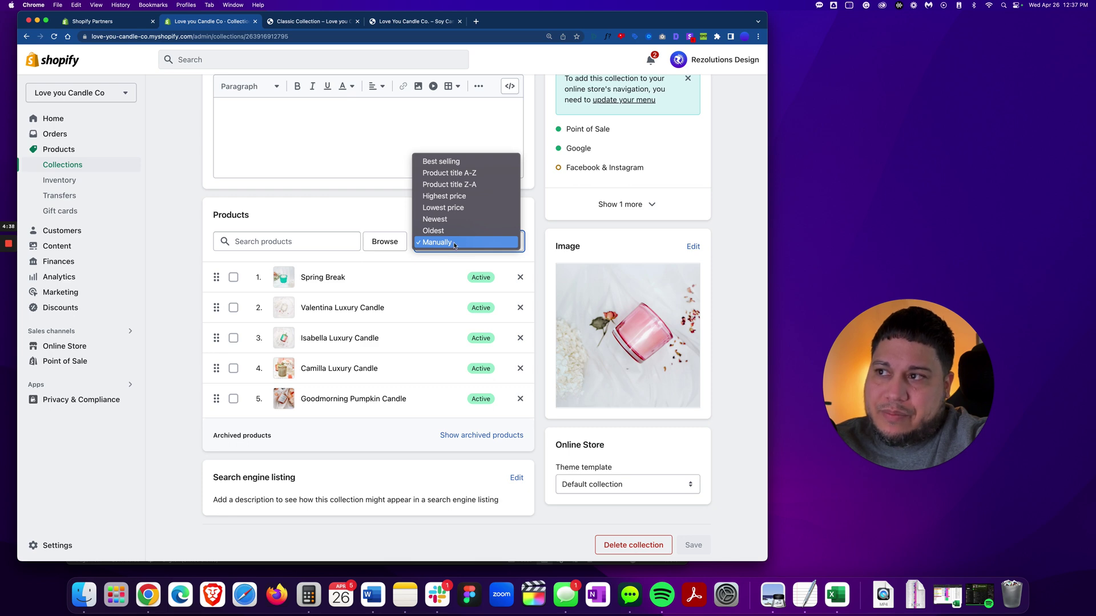
click(448, 244)
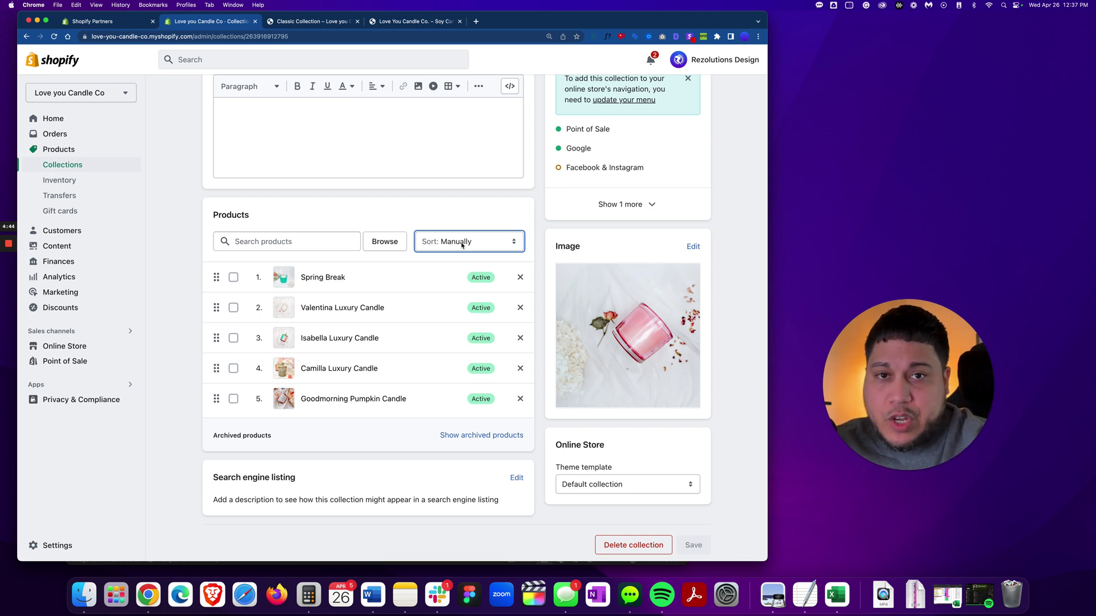
click(462, 243)
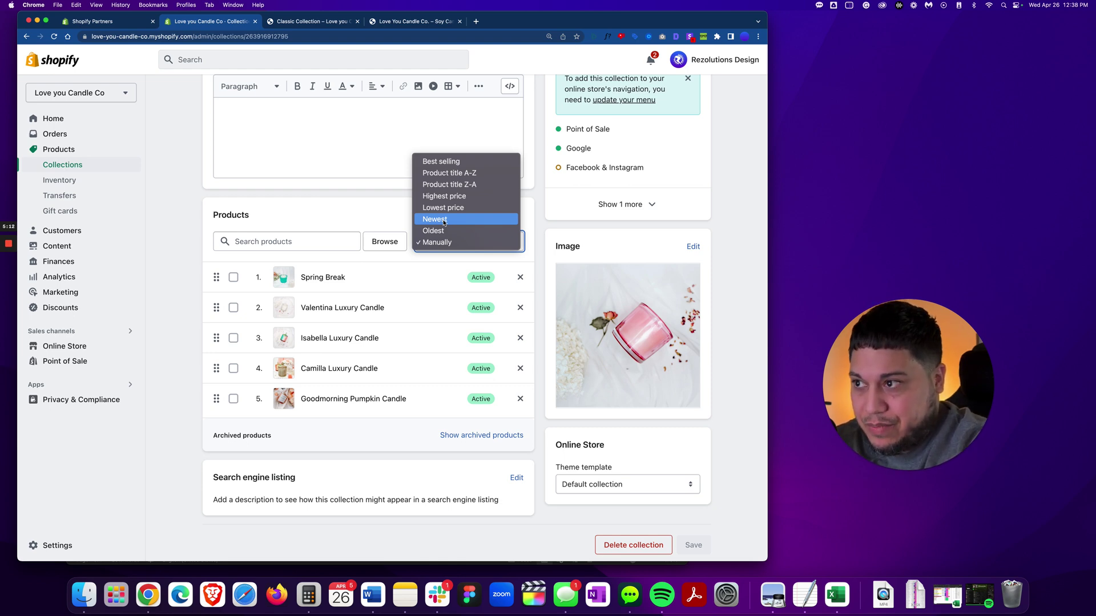
click(185, 329)
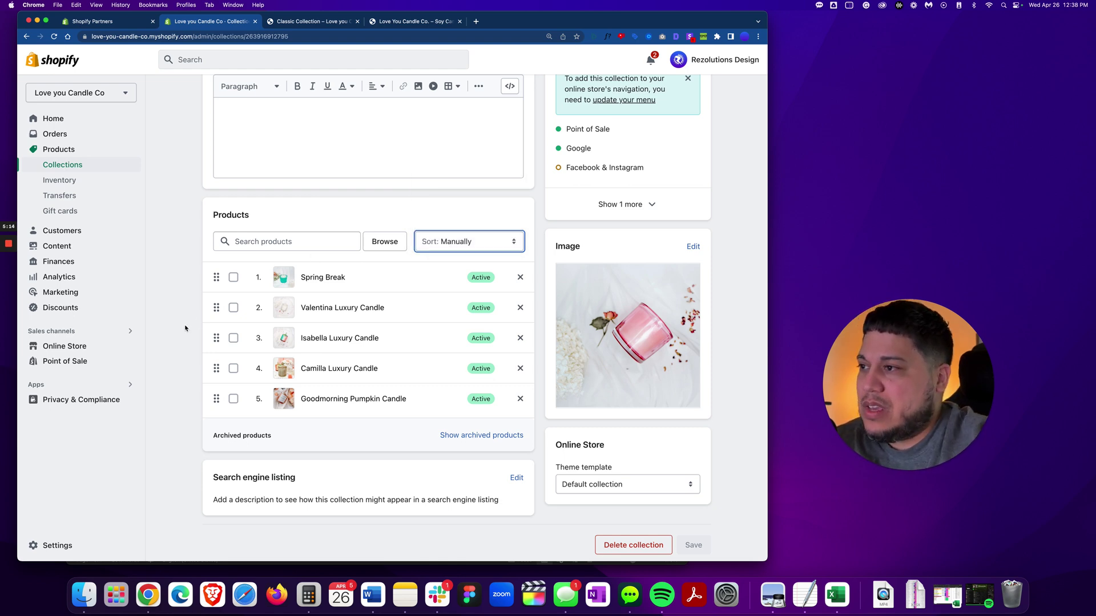
scroll(185, 329, up, 4)
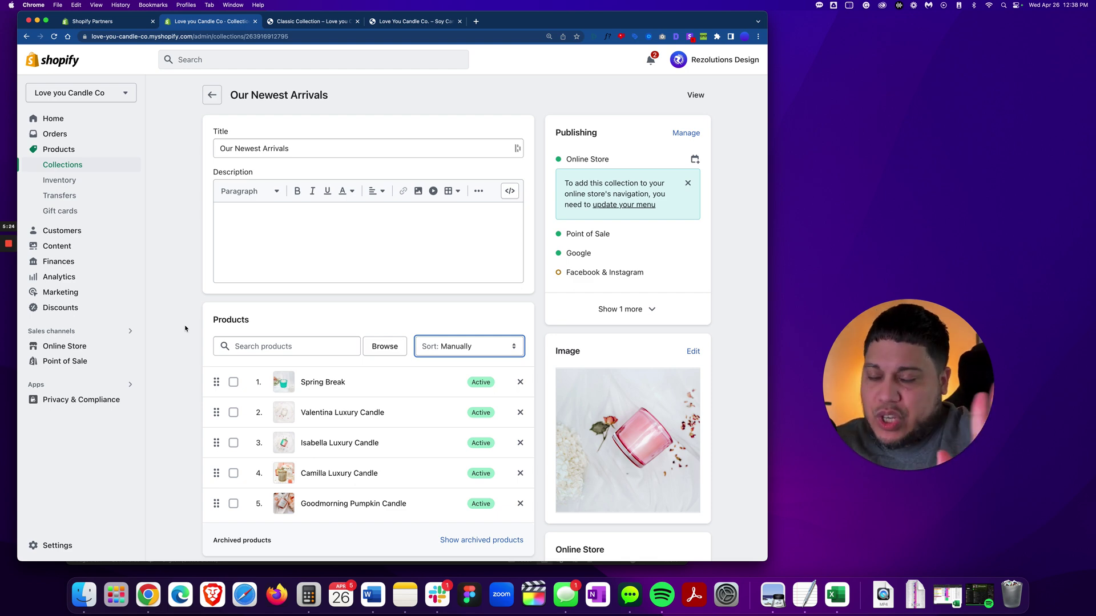
Open the BELLA AMOR collection and copy the tag value BELLA AMOR from its product tag condition.
click(73, 166)
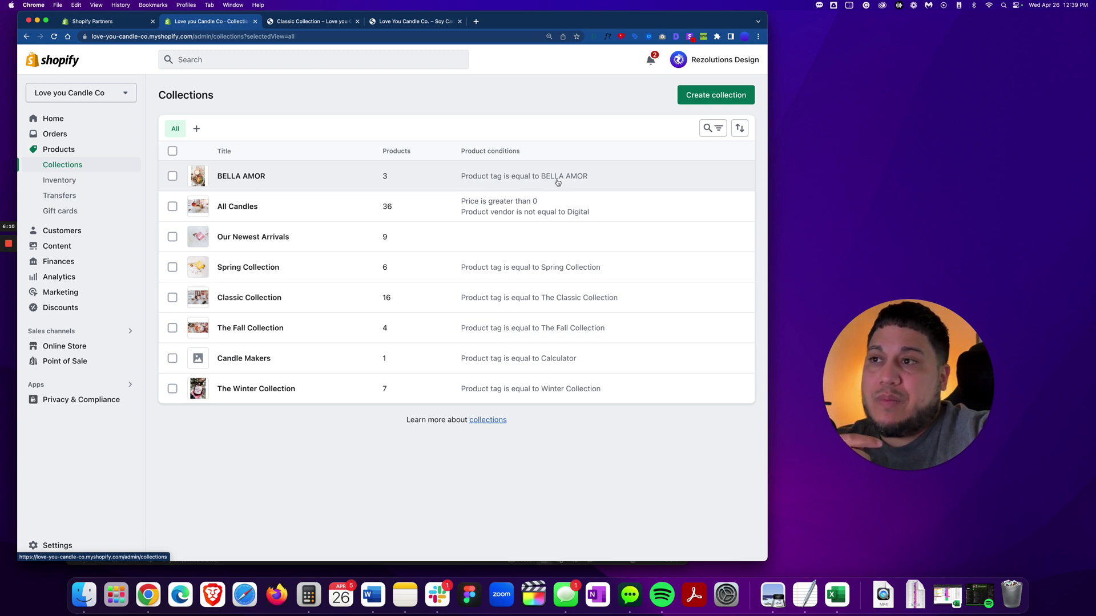
click(271, 179)
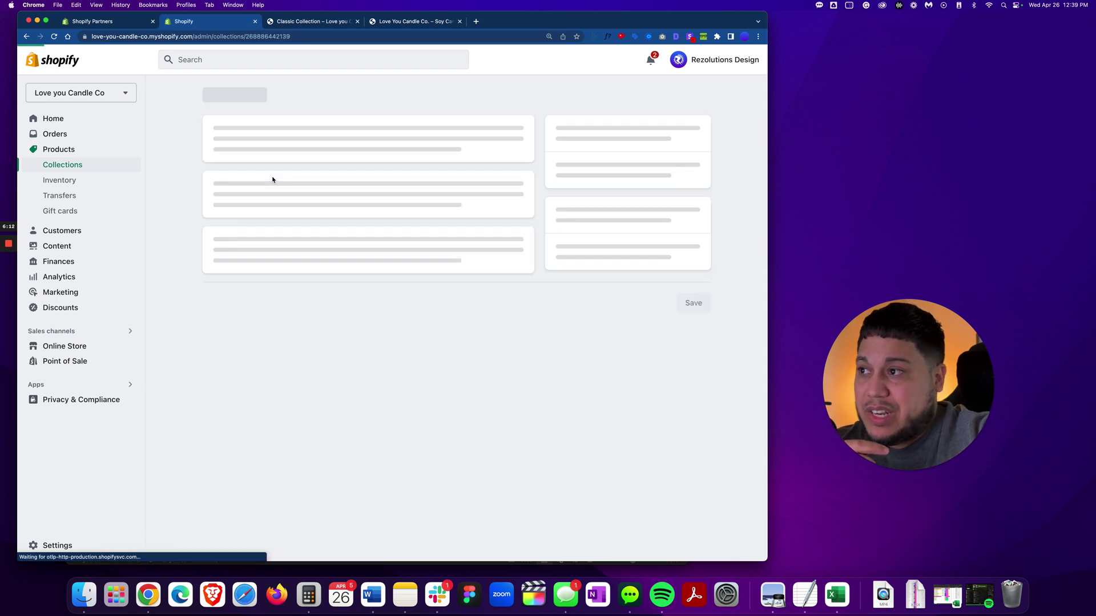
scroll(163, 318, down, 3)
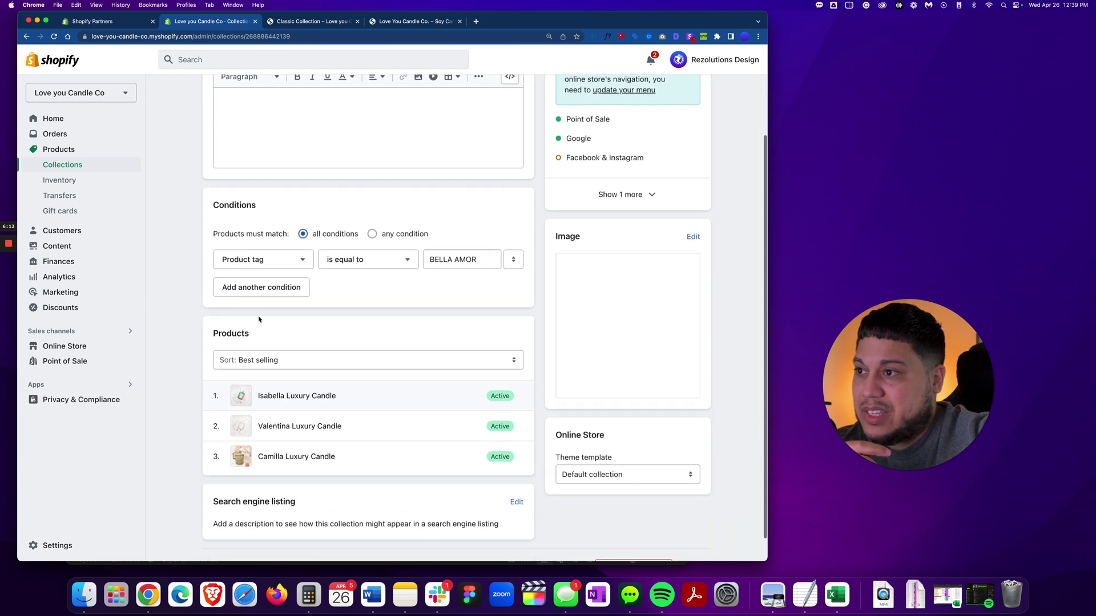
triple_click(450, 260)
right_click(450, 259)
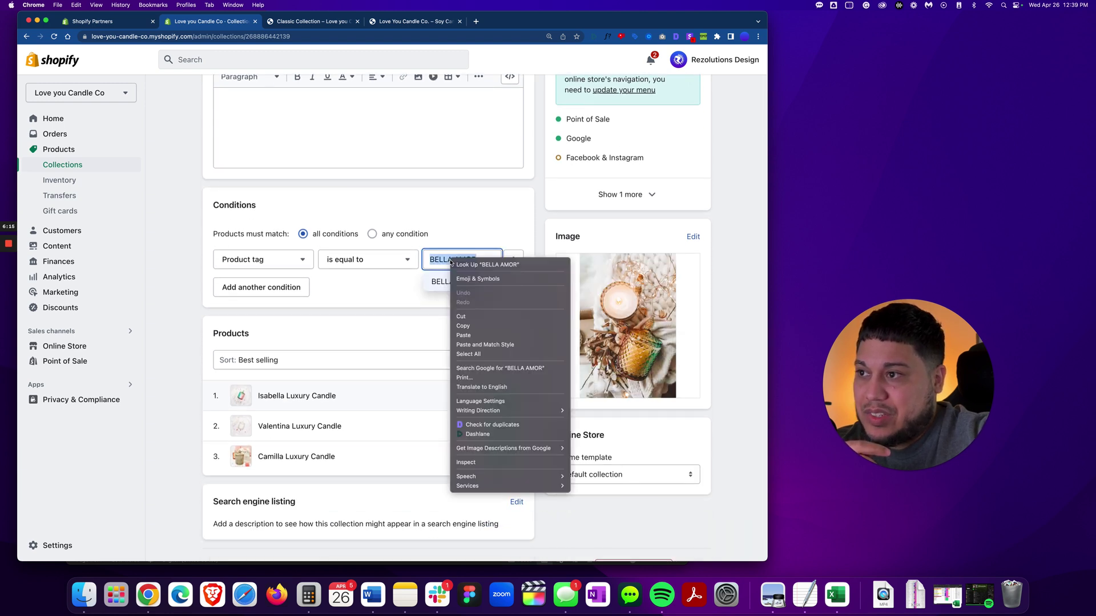
click(474, 328)
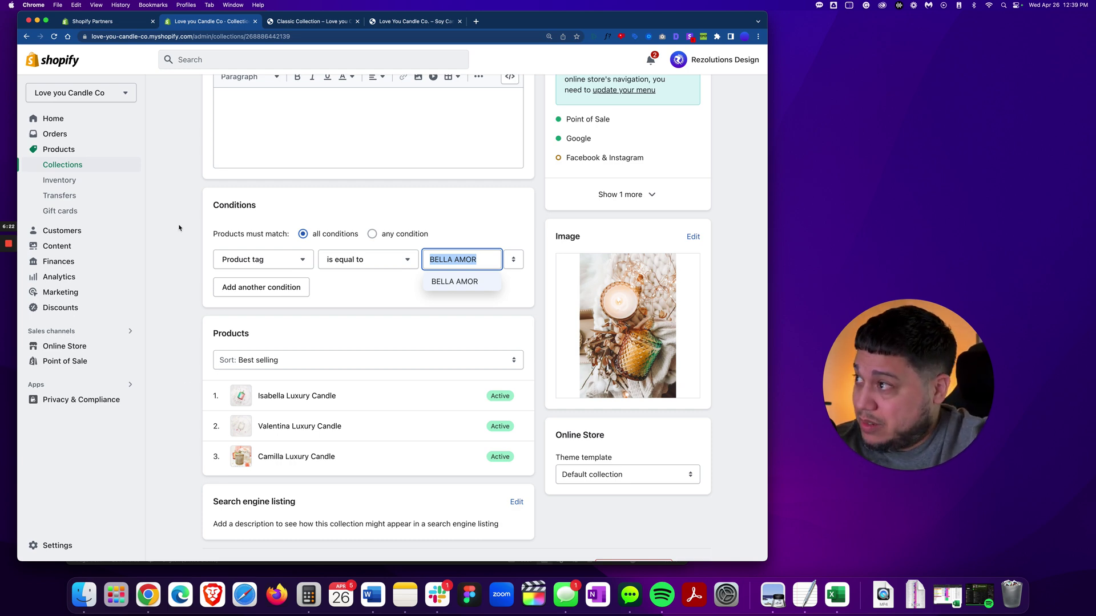
Open the Goodmorning Pumpkin Candle from the store's product list.
click(71, 151)
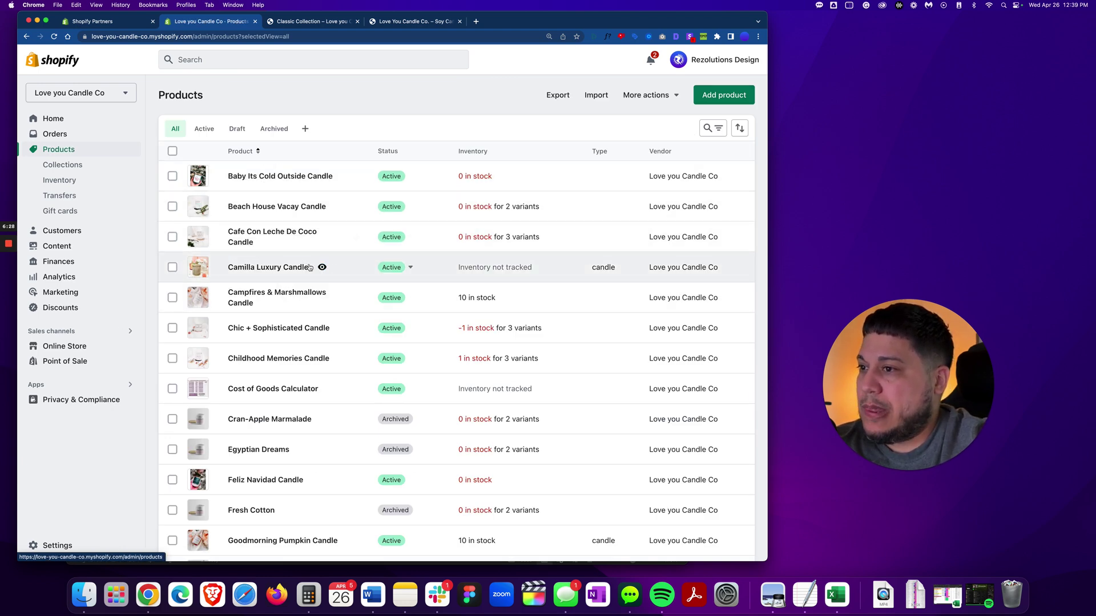
scroll(302, 268, down, 3)
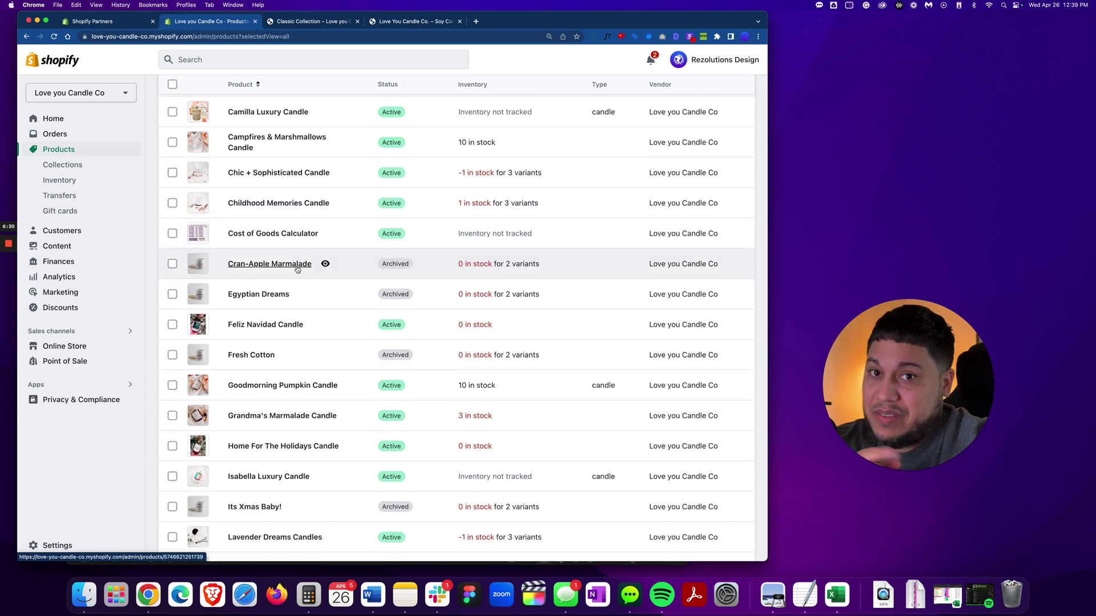
click(291, 388)
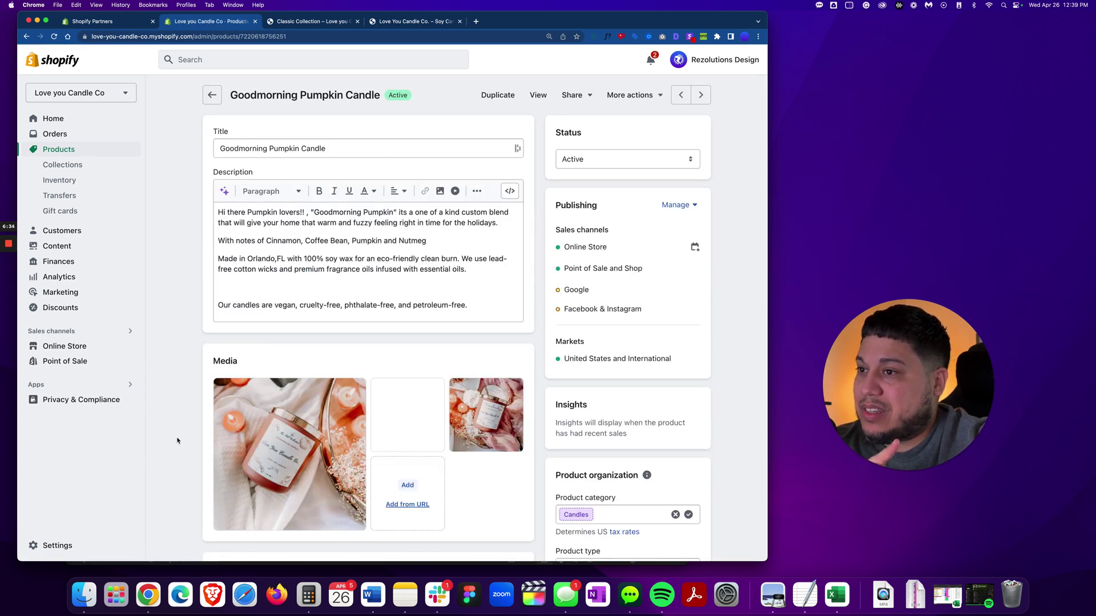
Add the copied BELLA AMOR tag to the Goodmorning Pumpkin Candle and save the product.
scroll(177, 441, down, 5)
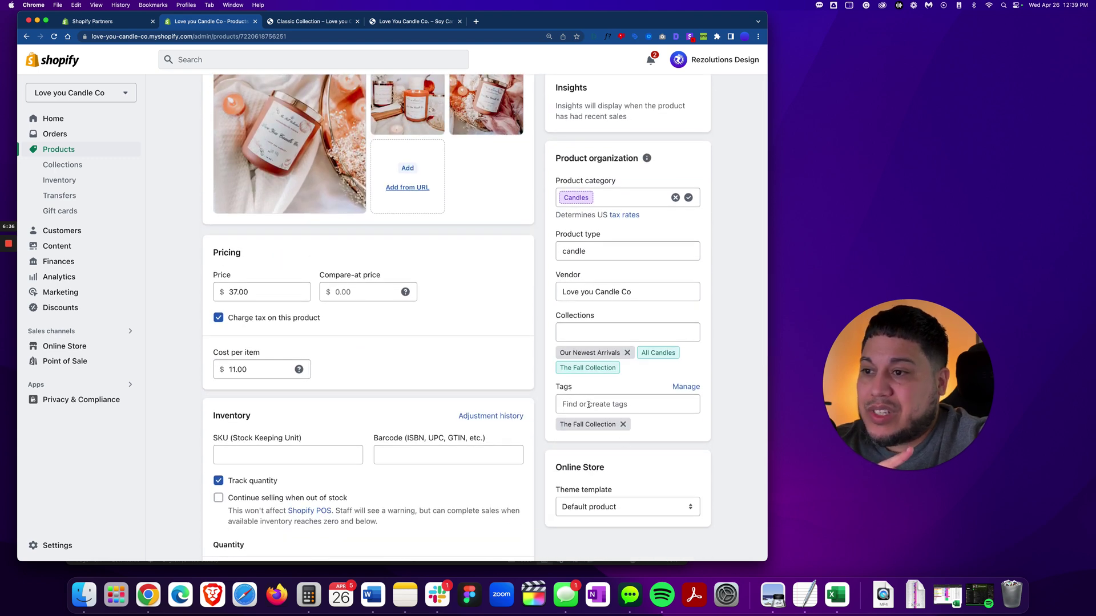
click(586, 405)
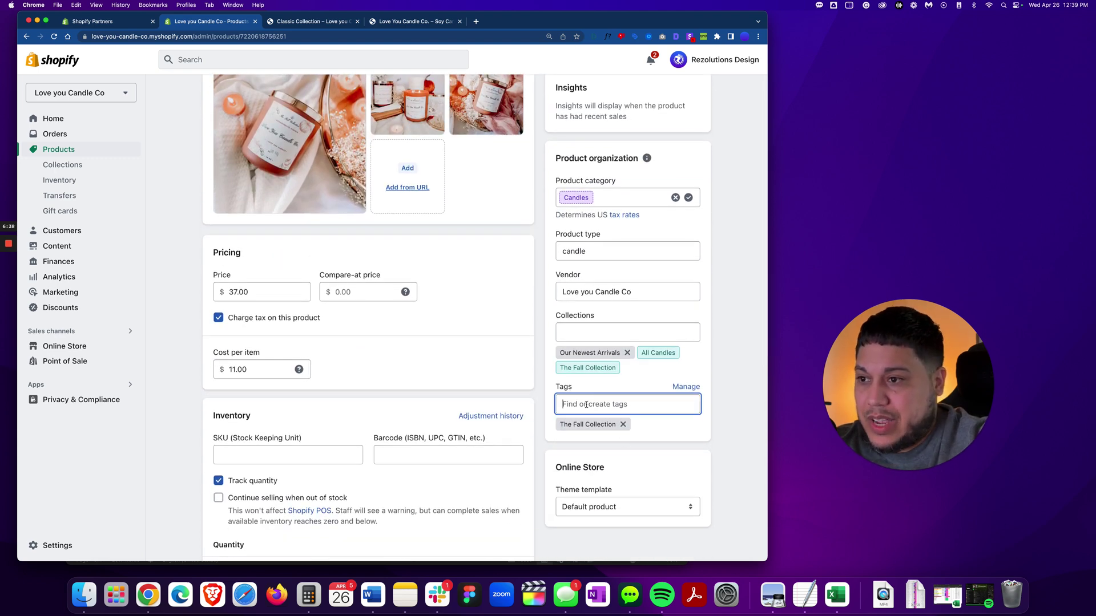
key(super+v)
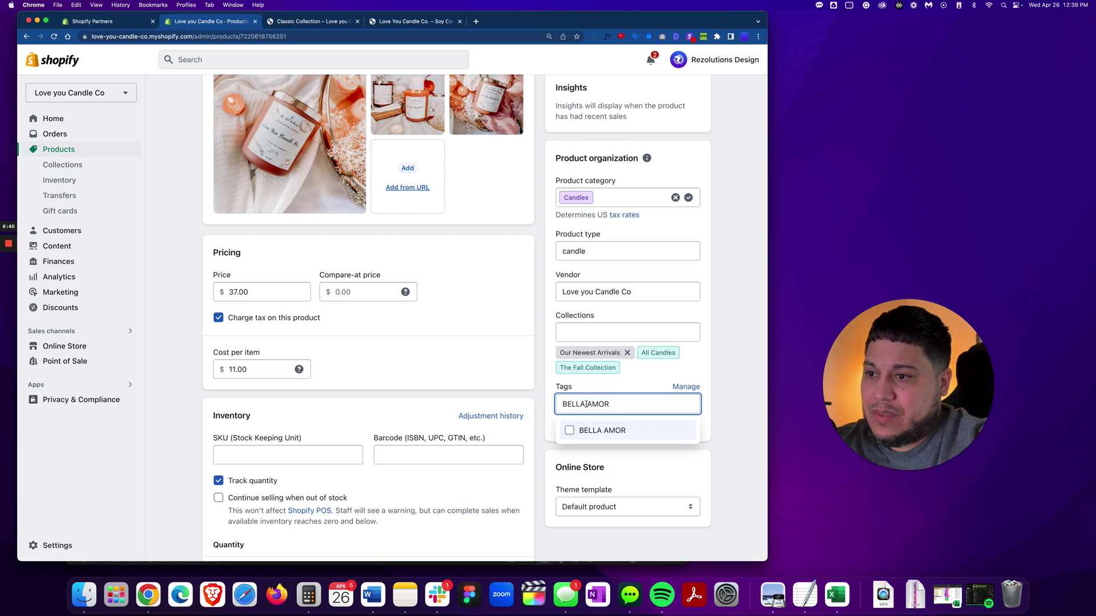
click(569, 431)
click(704, 475)
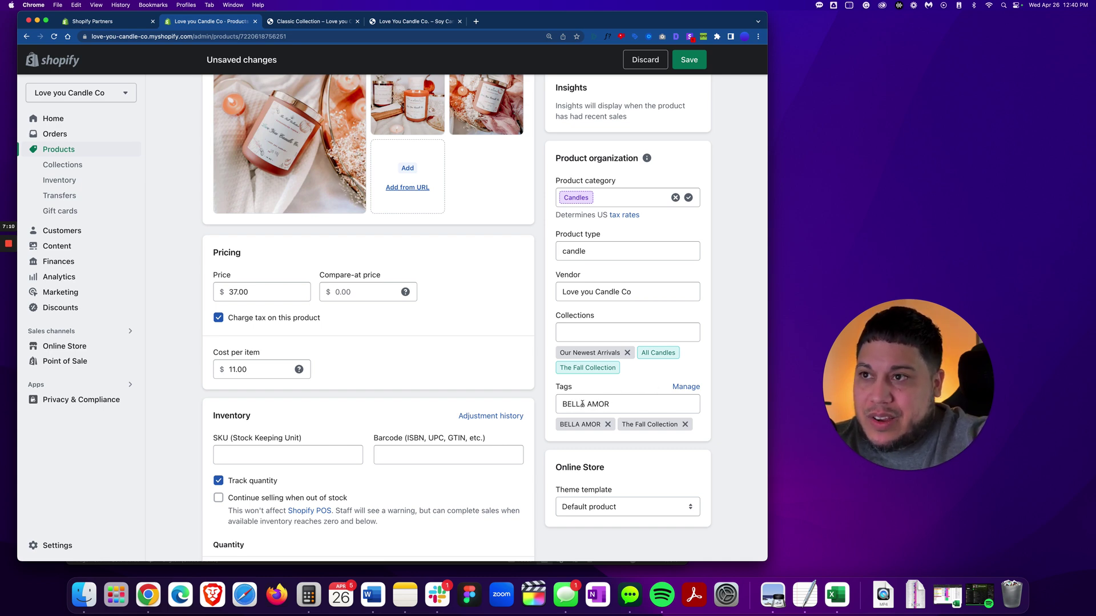
click(694, 68)
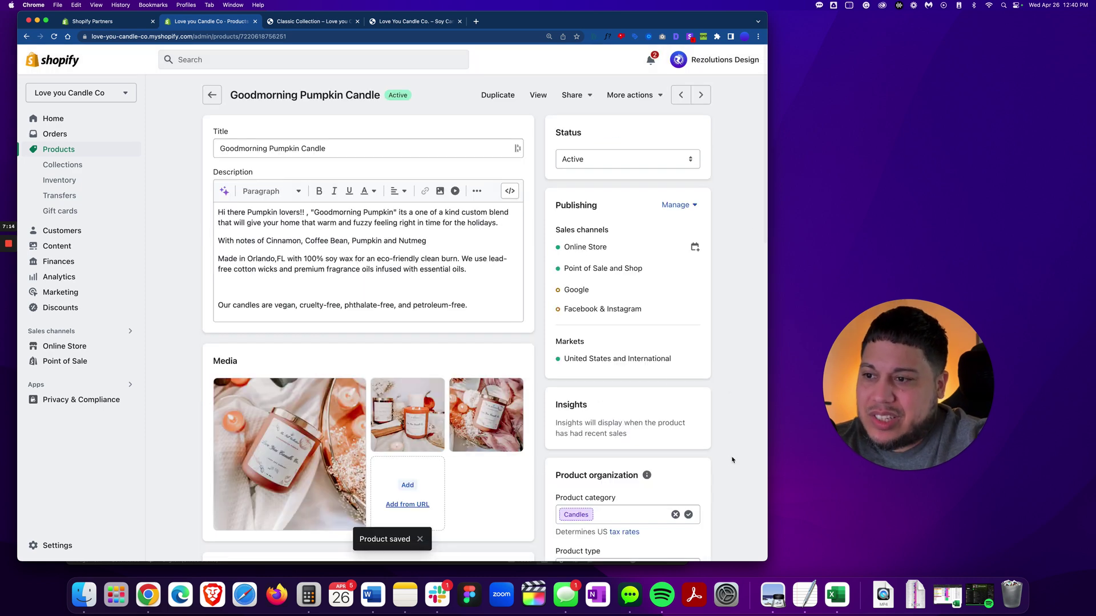
Check the candle's assigned collections and tags, reloading the product page to refresh them.
scroll(733, 460, down, 5)
scroll(733, 460, down, 1)
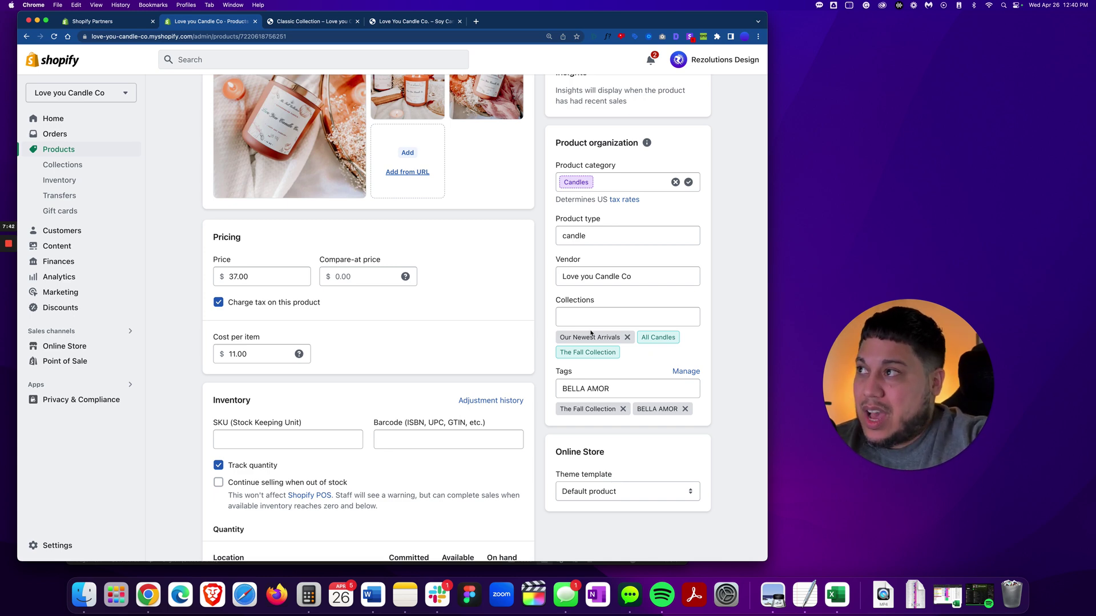
click(53, 36)
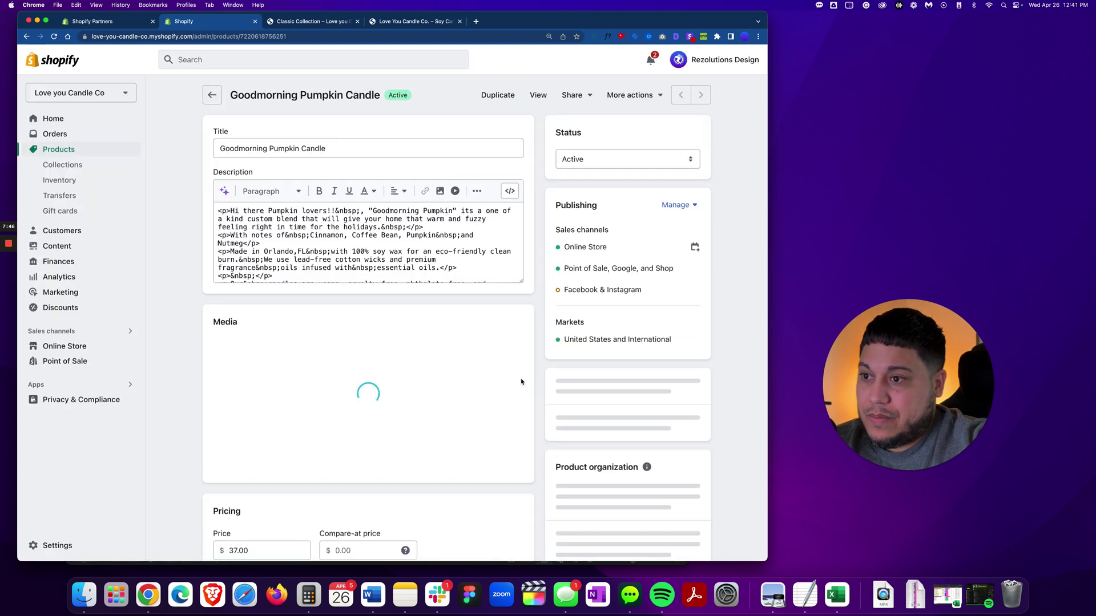
scroll(722, 443, down, 3)
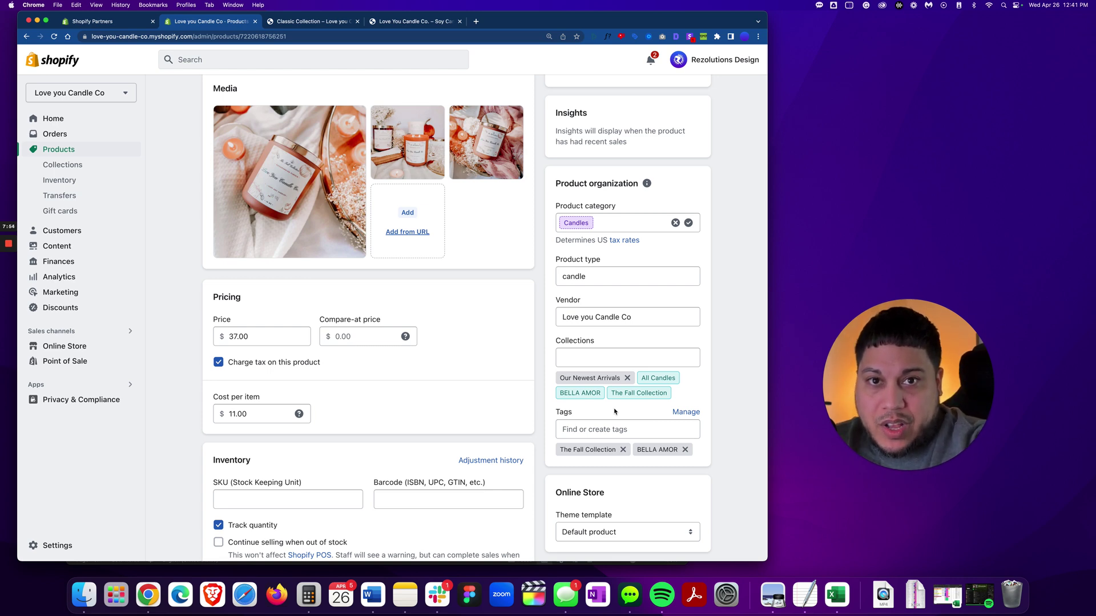
Go back to the collections list in the store admin and open the BELLA AMOR collection.
click(346, 24)
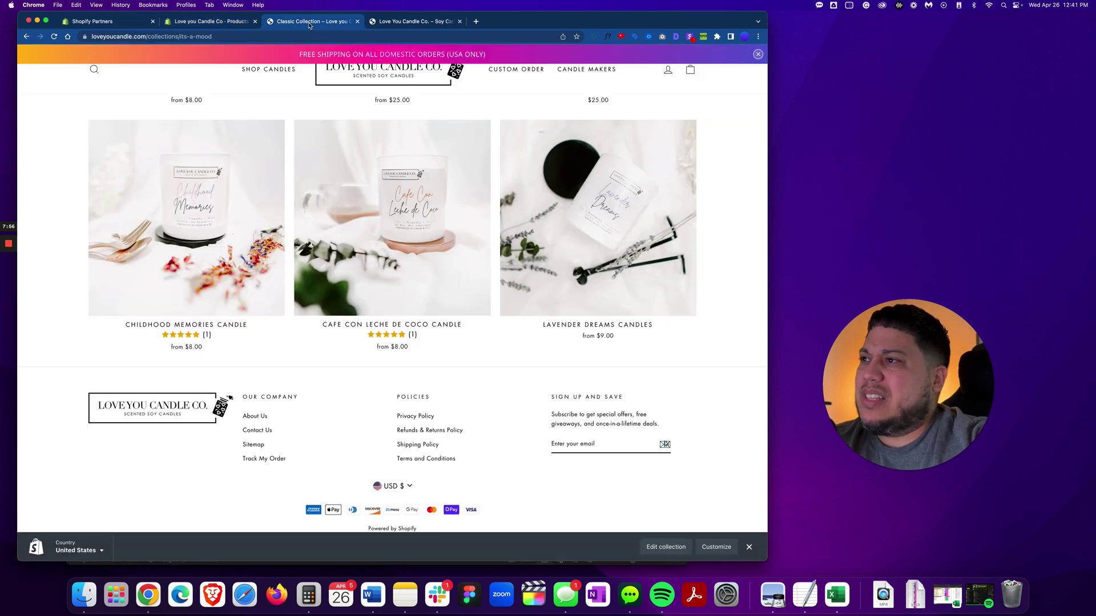
click(400, 22)
click(225, 21)
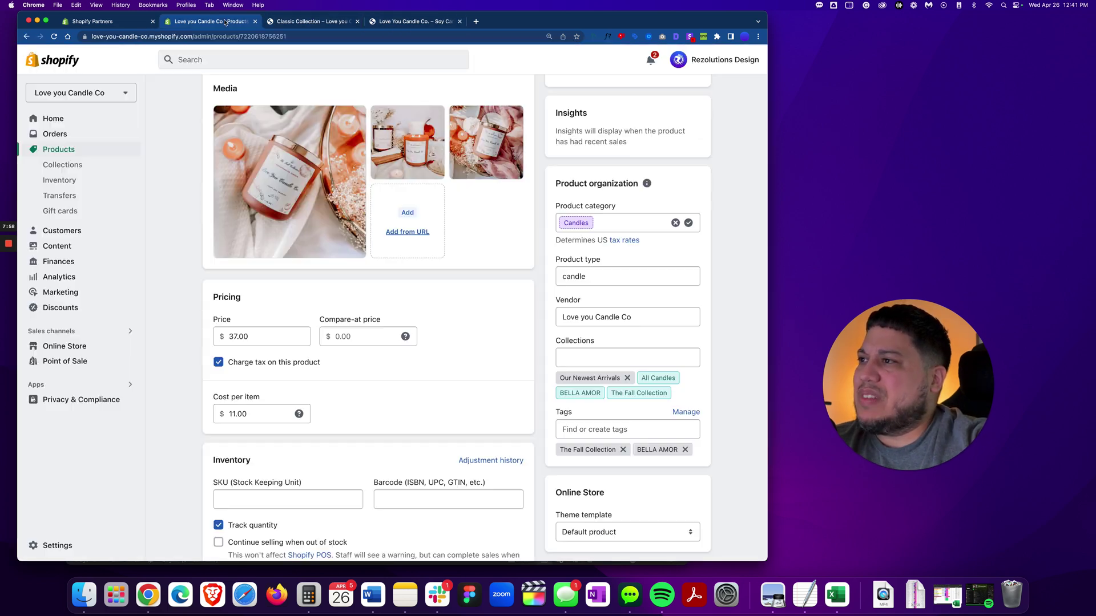
scroll(214, 134, up, 5)
click(62, 164)
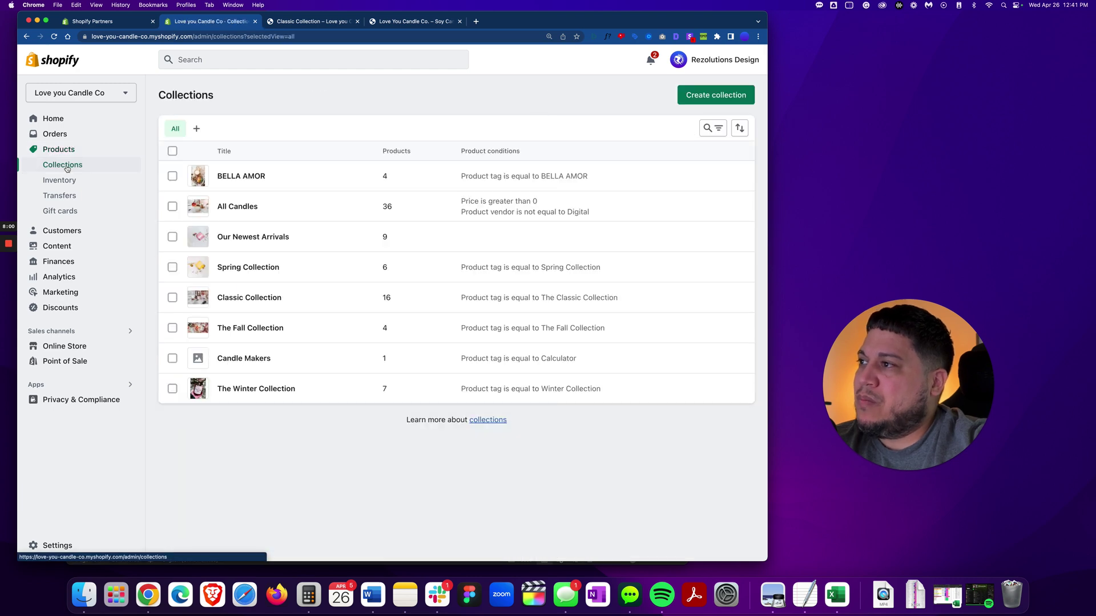
click(266, 175)
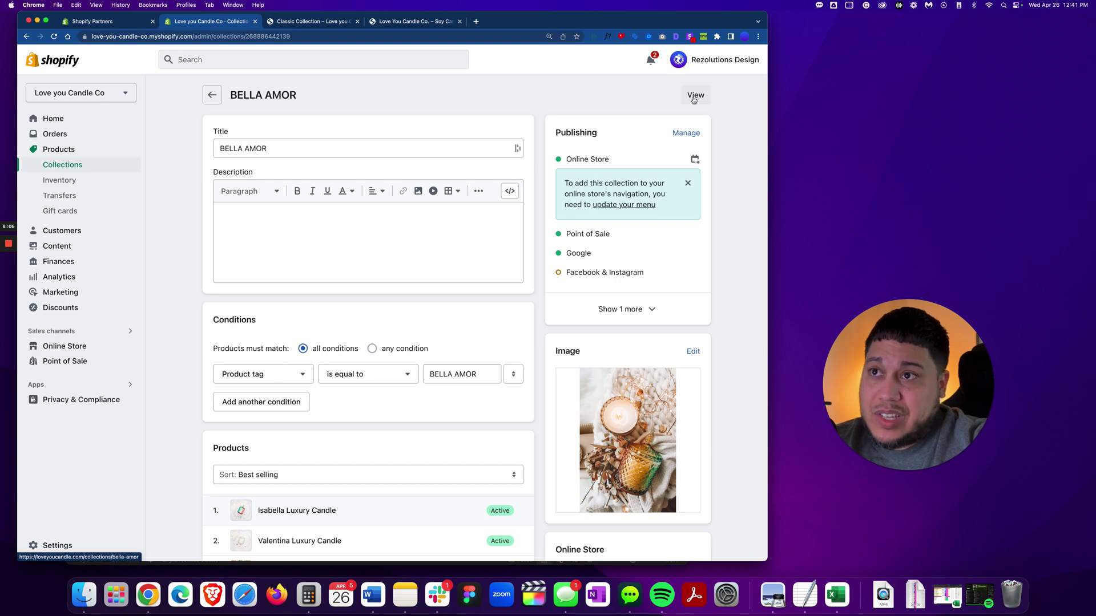
View the BELLA AMOR collection on the live store and look through its candles.
click(694, 97)
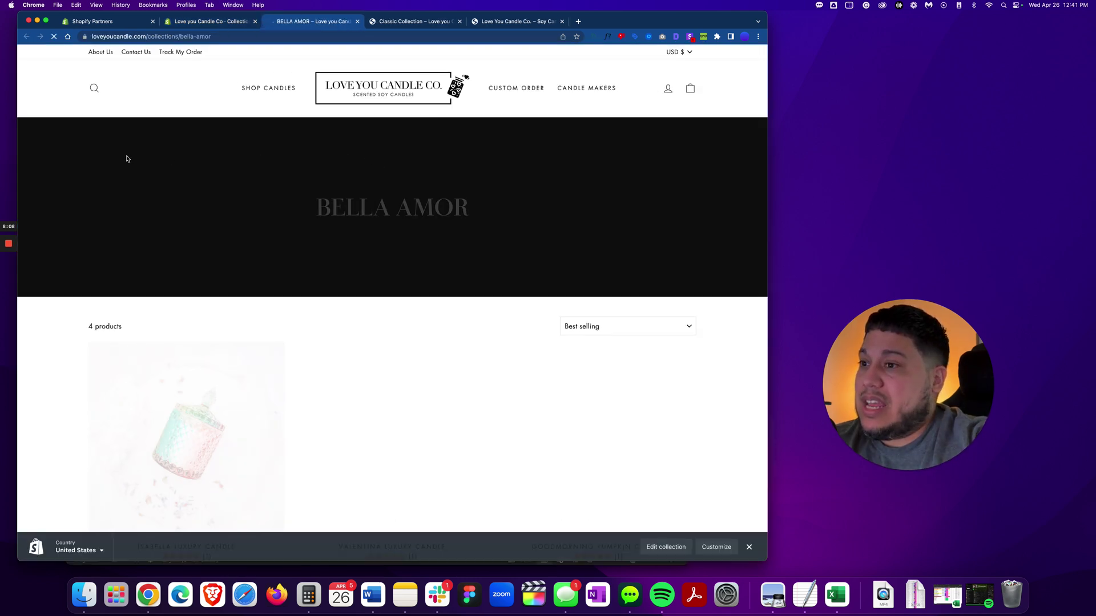
scroll(126, 159, down, 5)
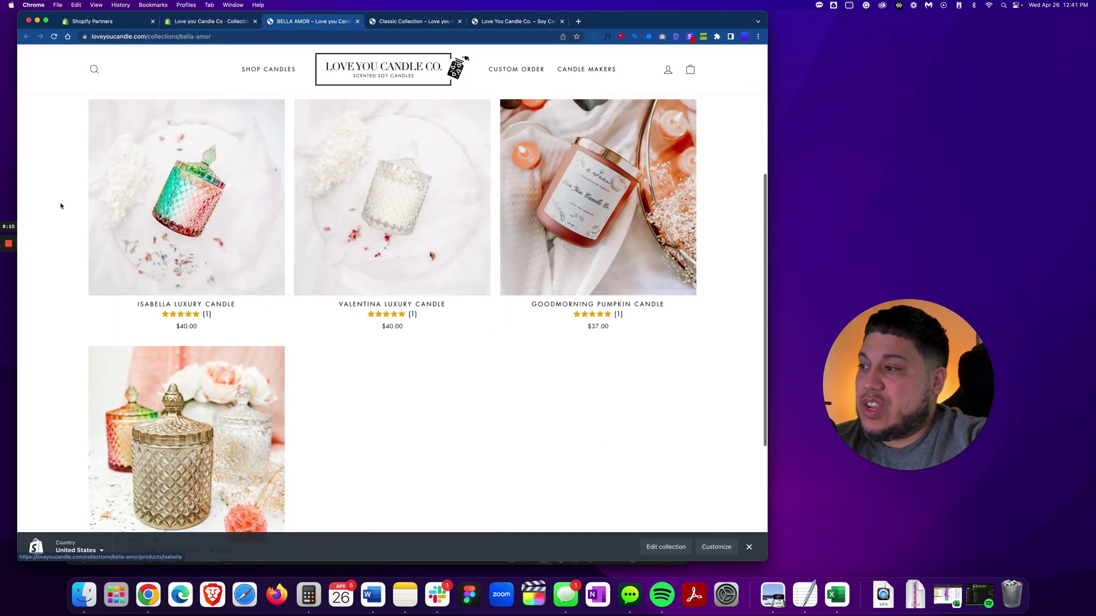
scroll(60, 207, down, 2)
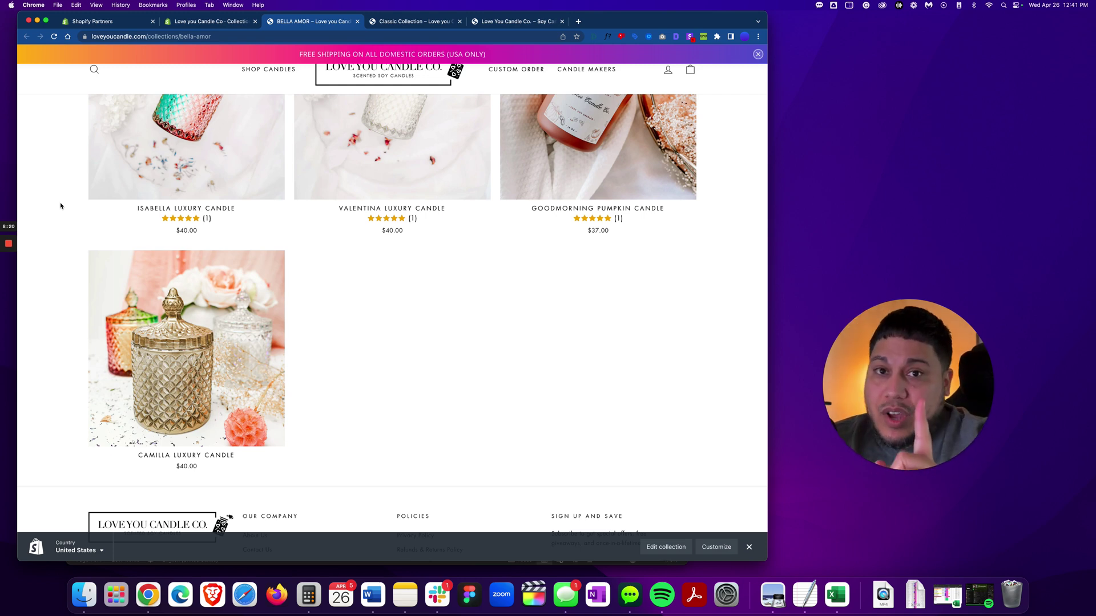
Return to the store admin, reopen BELLA AMOR from the collections list, and review its tag condition and products.
click(207, 21)
scroll(200, 195, down, 5)
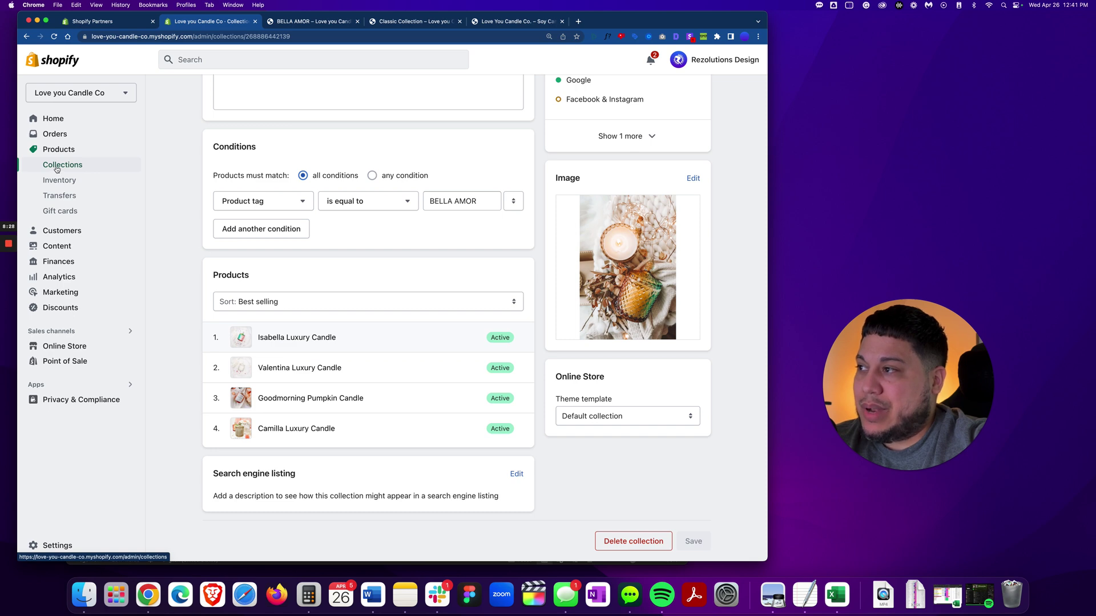
click(57, 167)
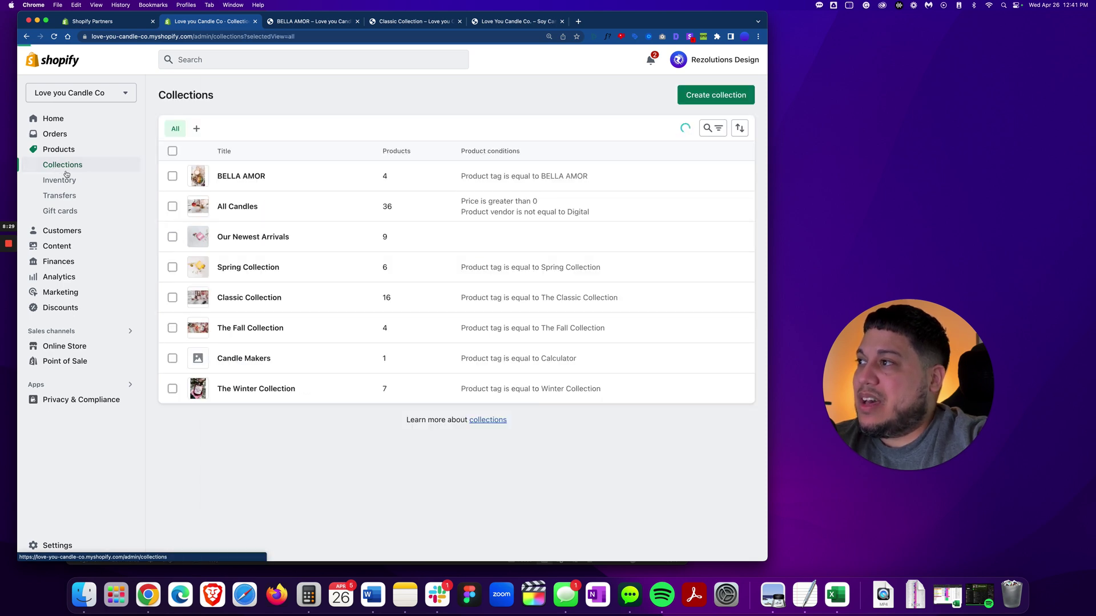
click(231, 179)
scroll(161, 353, down, 5)
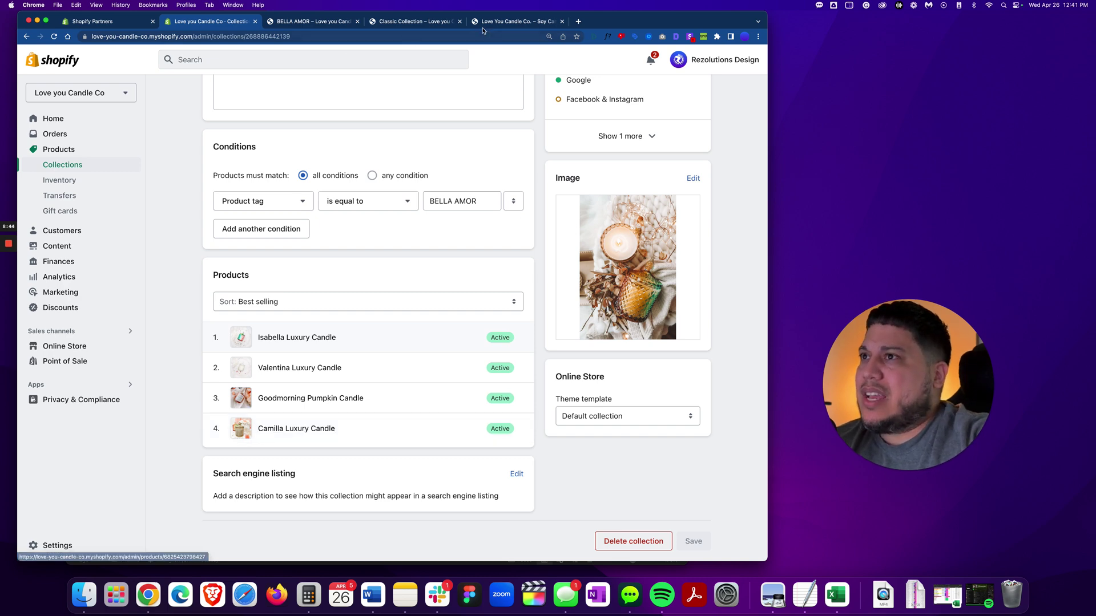
Examine the Shop Candles dropdown on the live Classic Collection page, and close the BELLA AMOR storefront page.
click(412, 21)
mouse_move(249, 81)
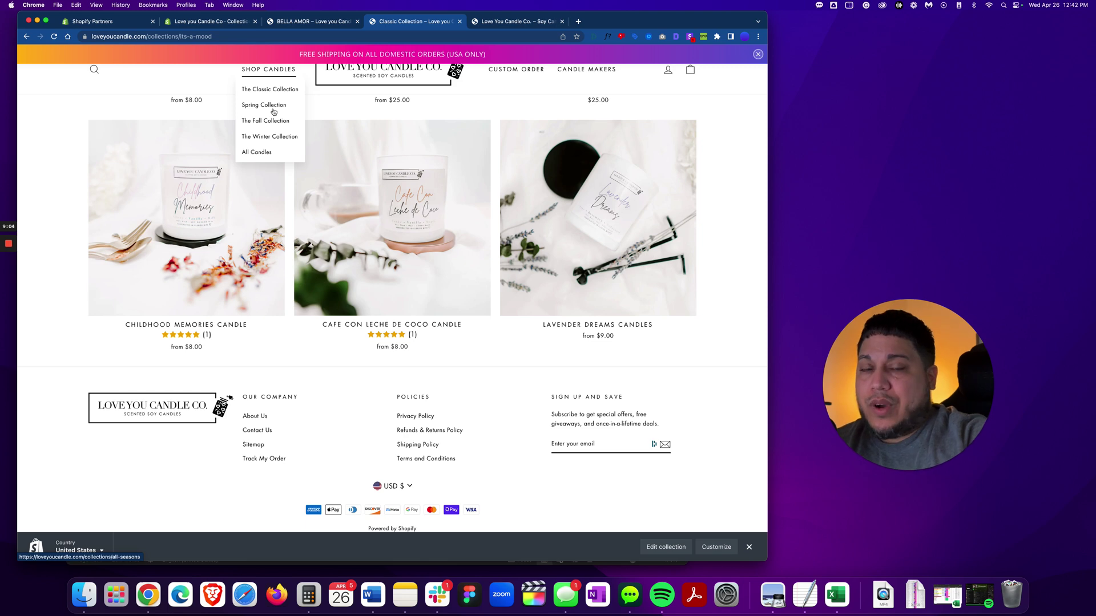
click(301, 22)
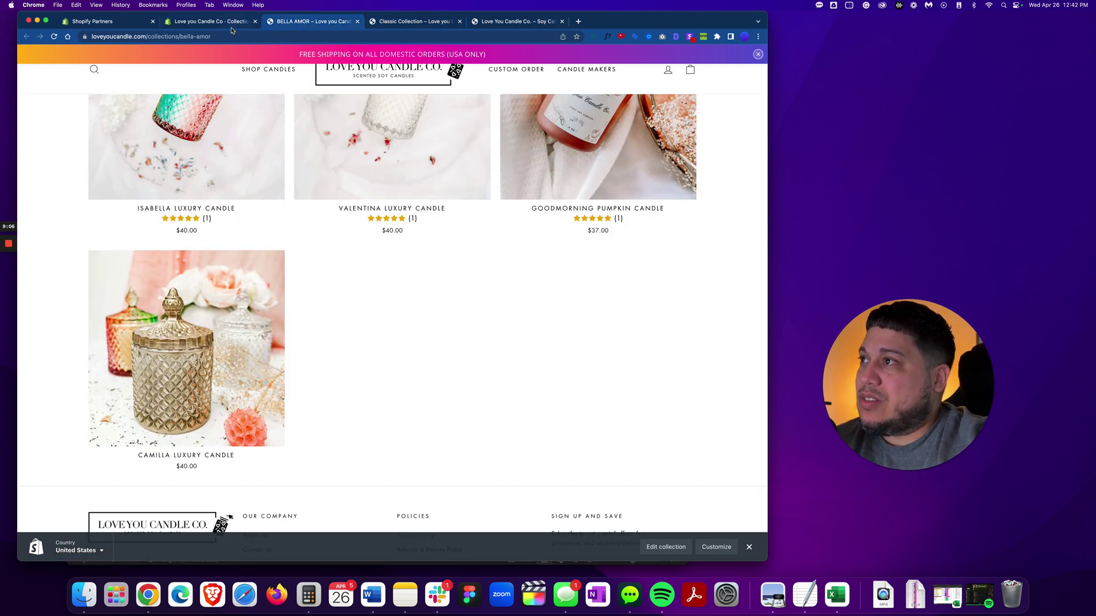
click(358, 21)
Switch to the store admin and open the online store's Navigation settings.
click(209, 21)
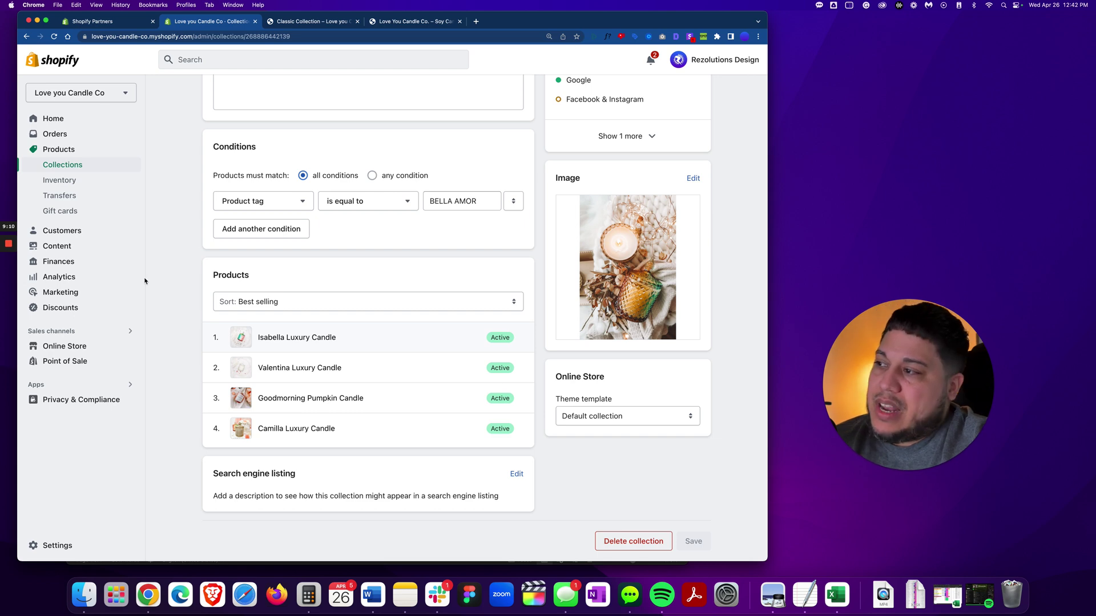
click(65, 347)
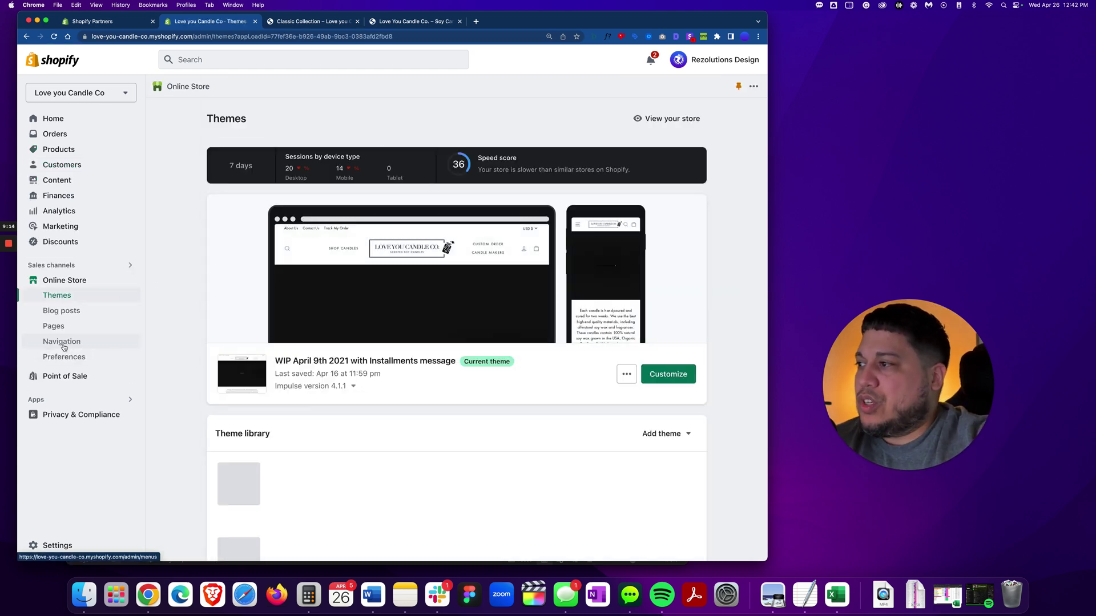
click(62, 346)
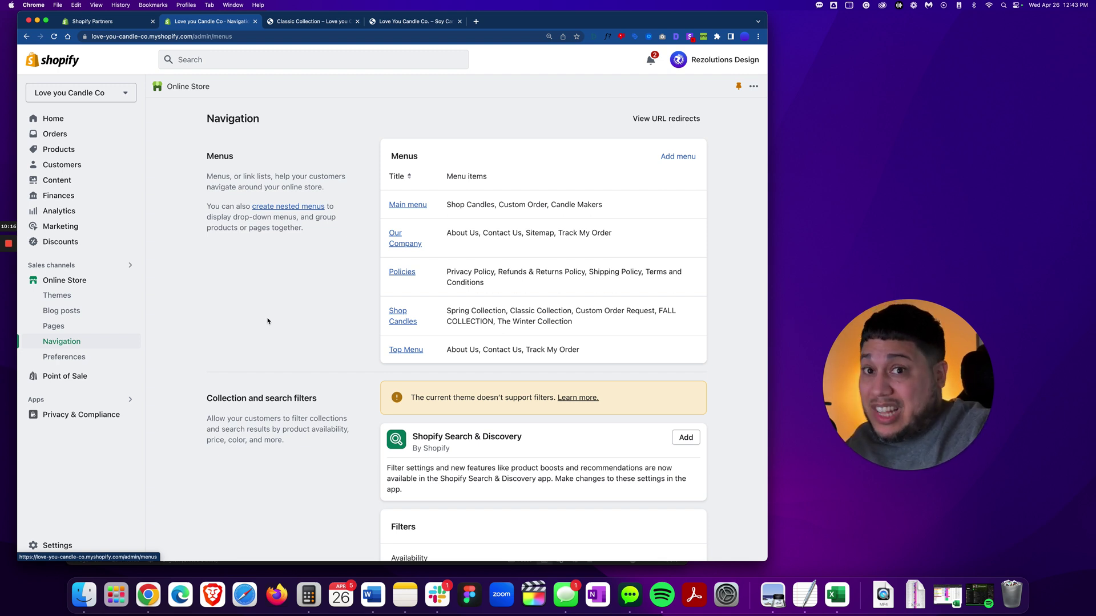
Open the live store's home page and examine the Shop Candles entry in its header navigation.
click(294, 23)
scroll(193, 113, up, 3)
scroll(193, 112, up, 15)
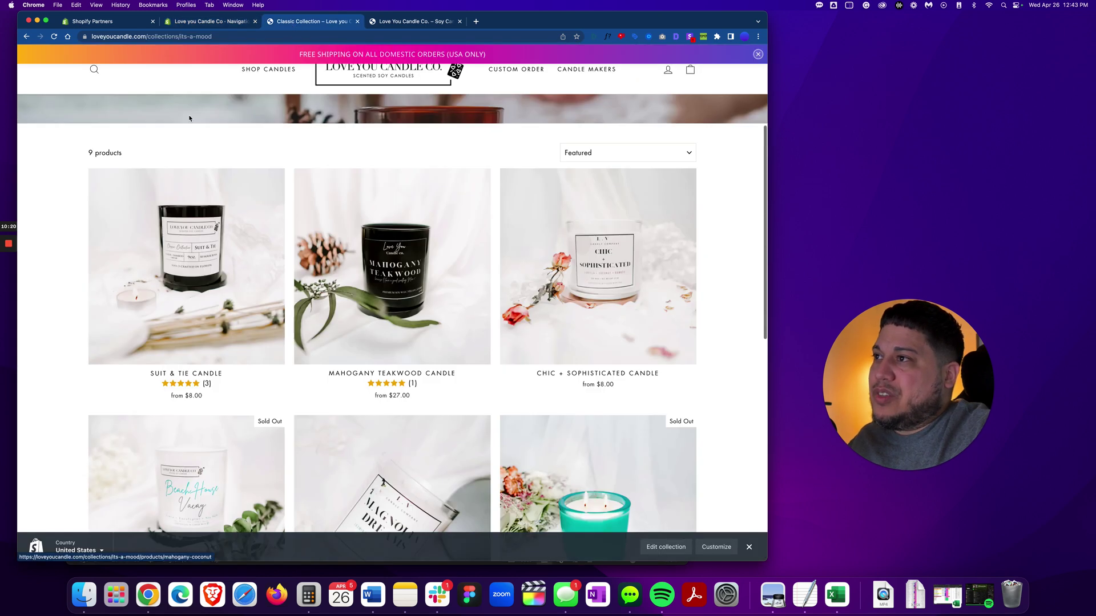
click(384, 109)
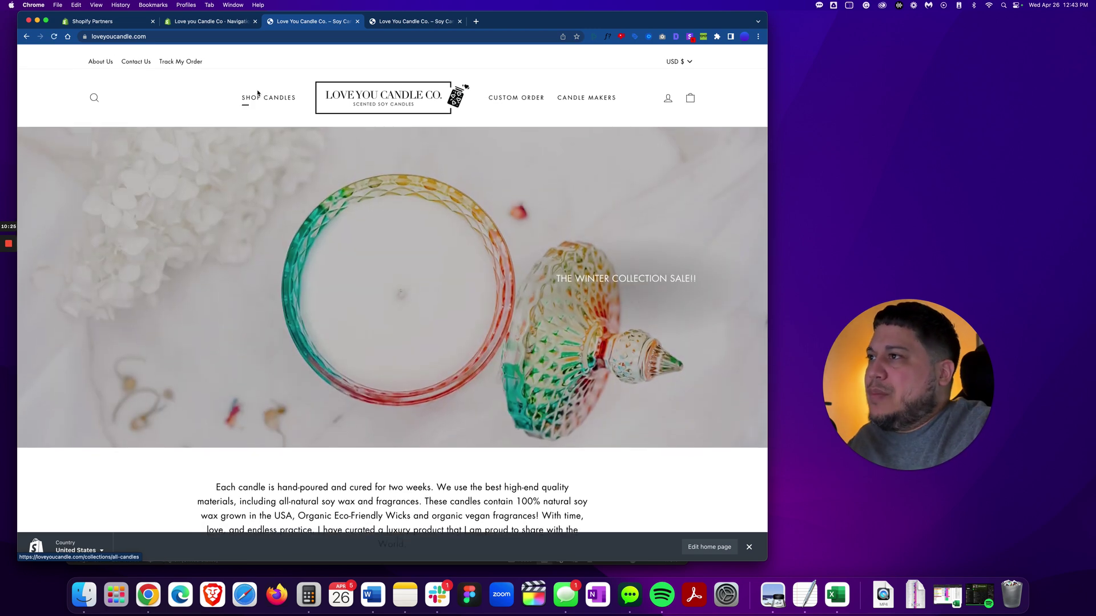
mouse_move(260, 107)
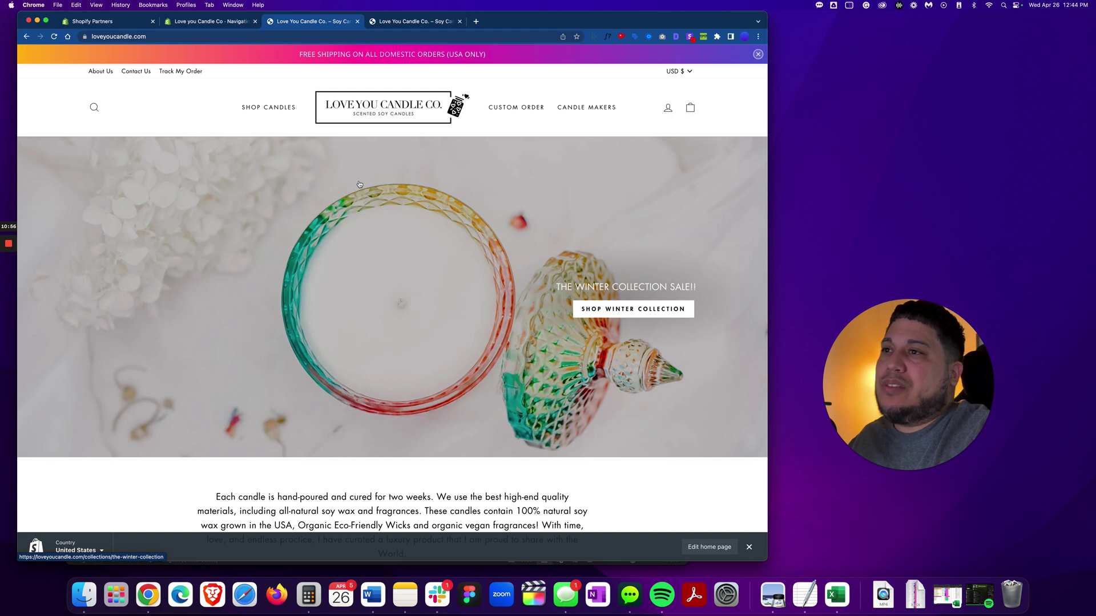
Return to the Navigation settings, open the Main menu, and expand the items nested under Shop Candles.
click(214, 26)
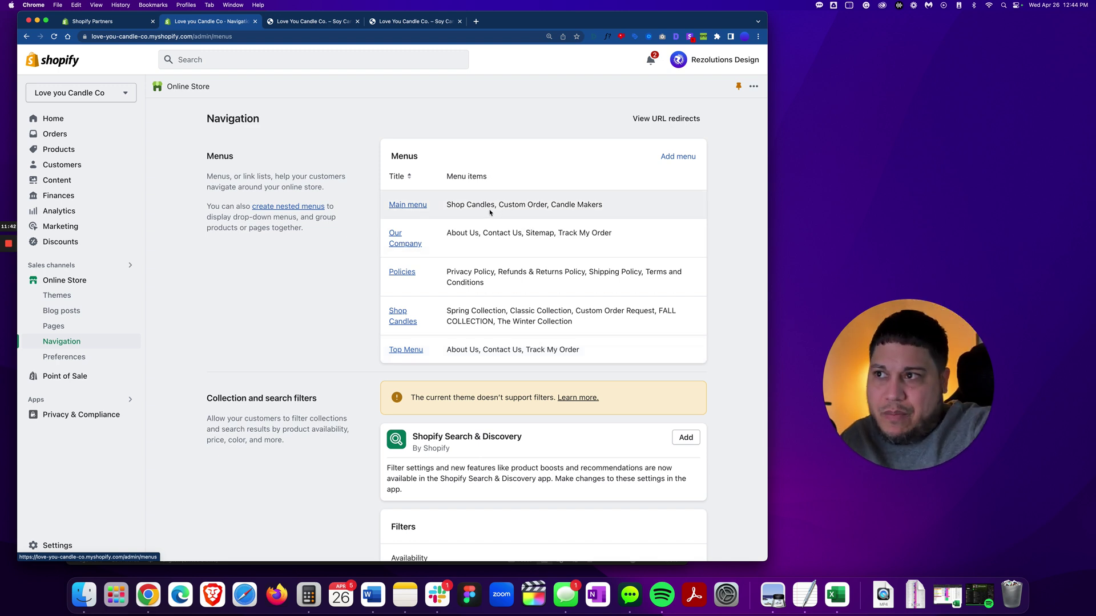
click(402, 211)
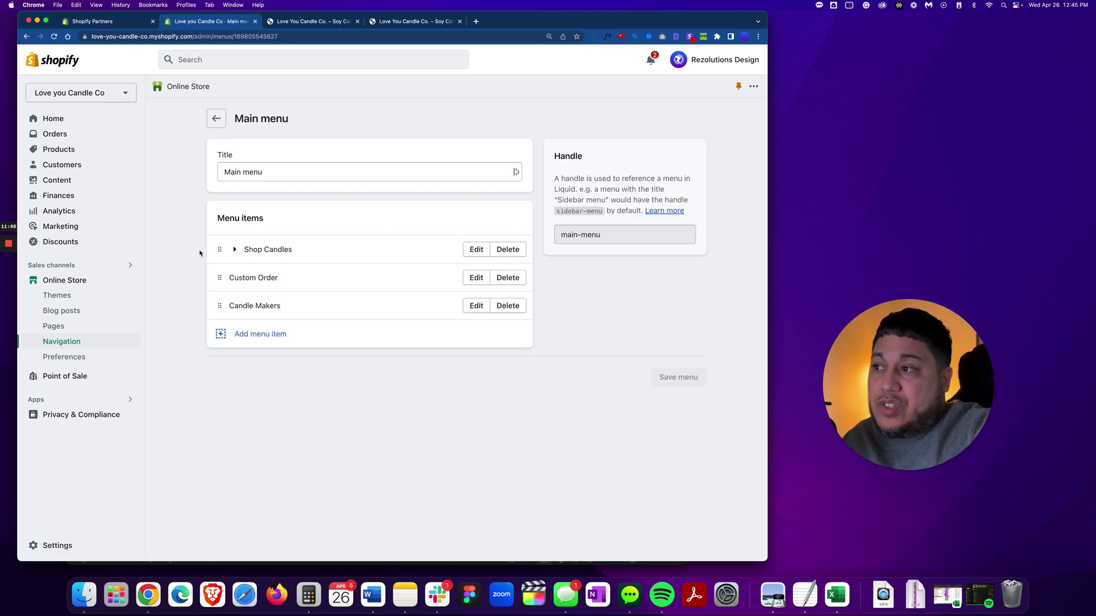
click(235, 251)
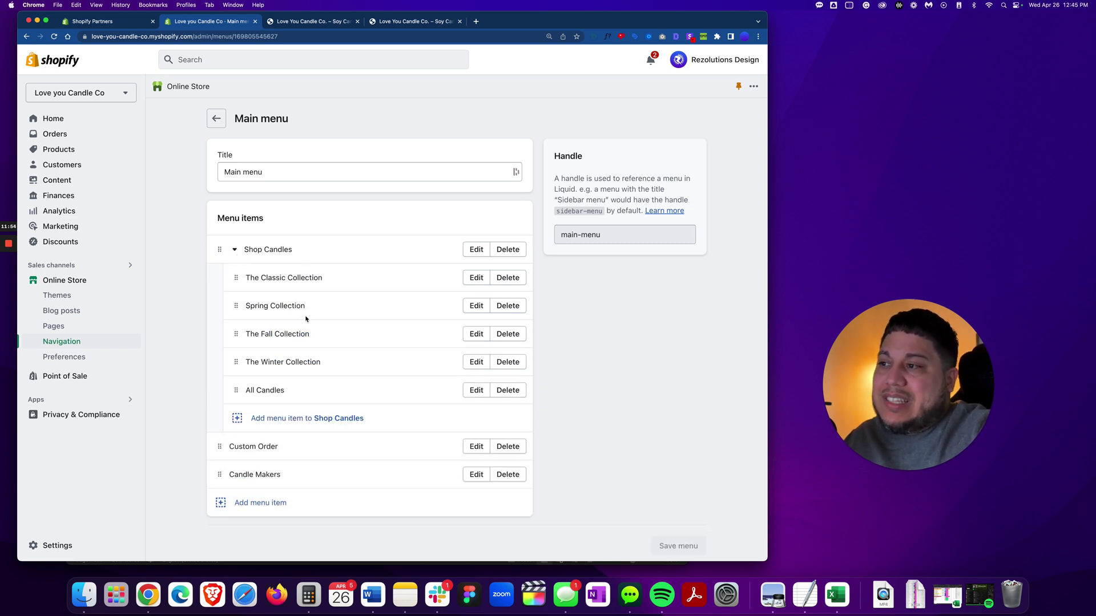
Add a menu item under Shop Candles linked to the BELLA AMOR collection, found by searching "bella", and save the Main menu.
click(285, 421)
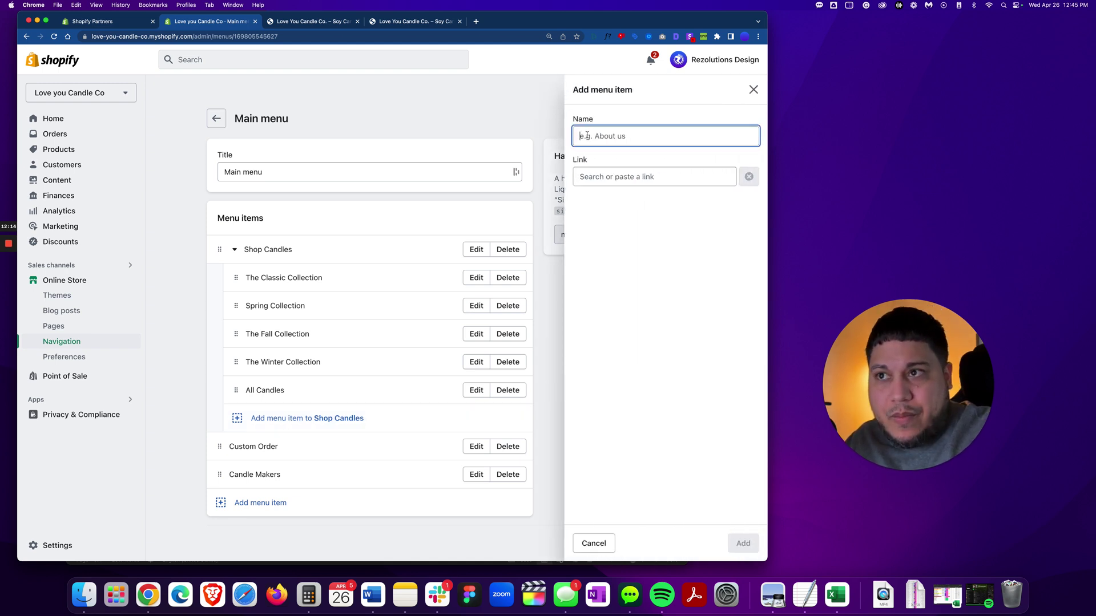
click(590, 176)
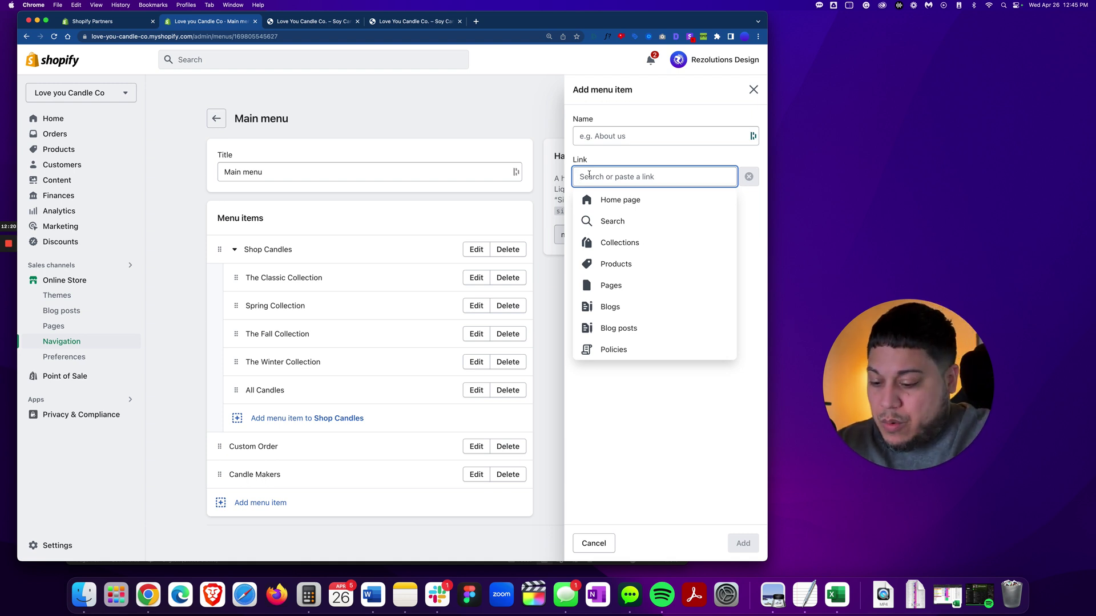
text(bella)
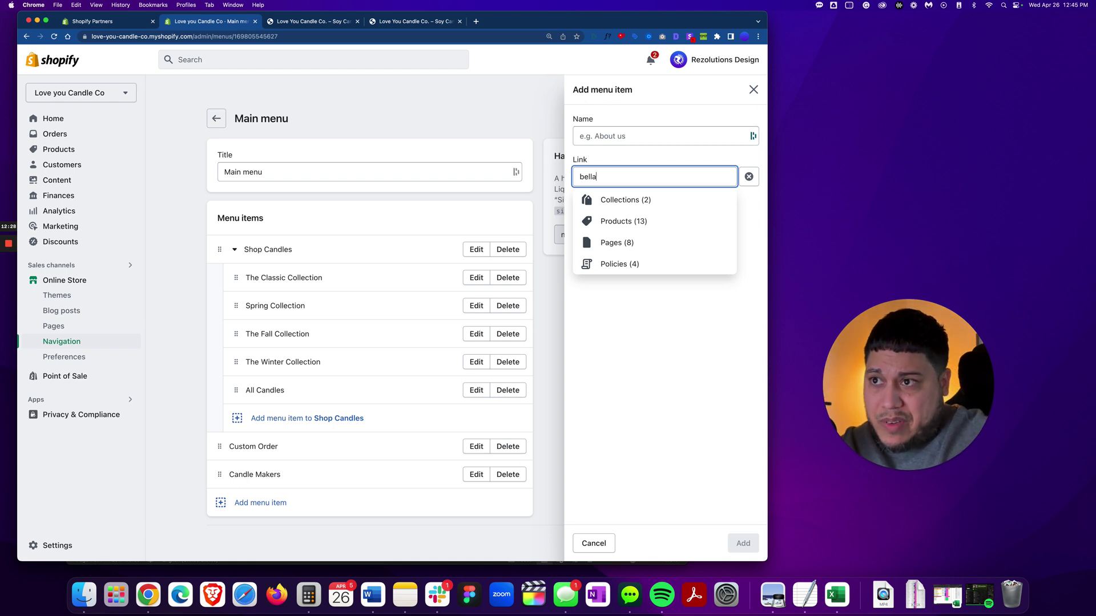
click(623, 205)
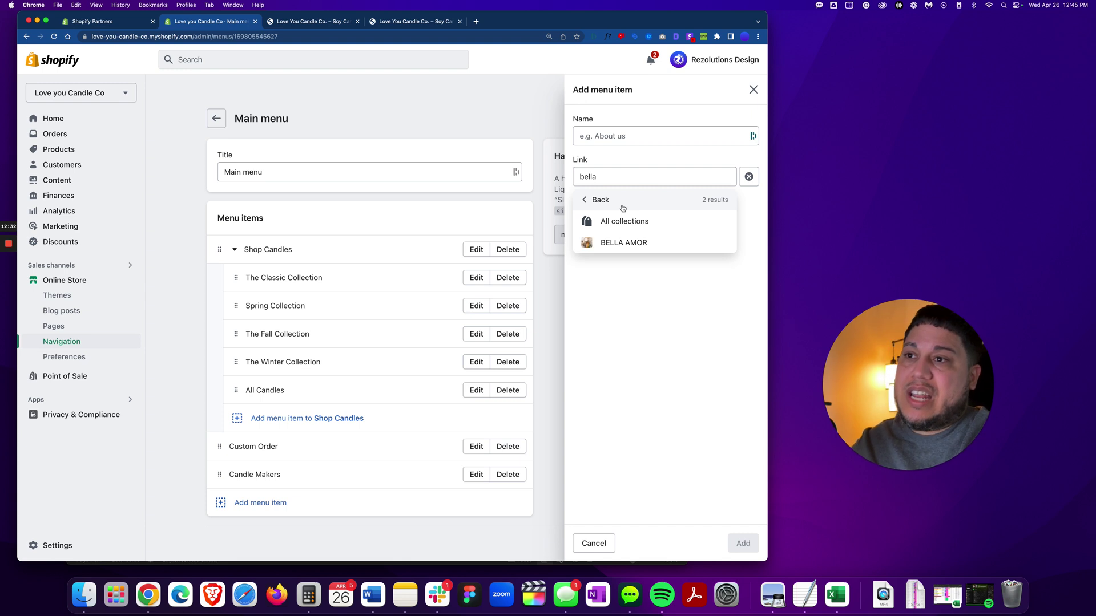
click(614, 244)
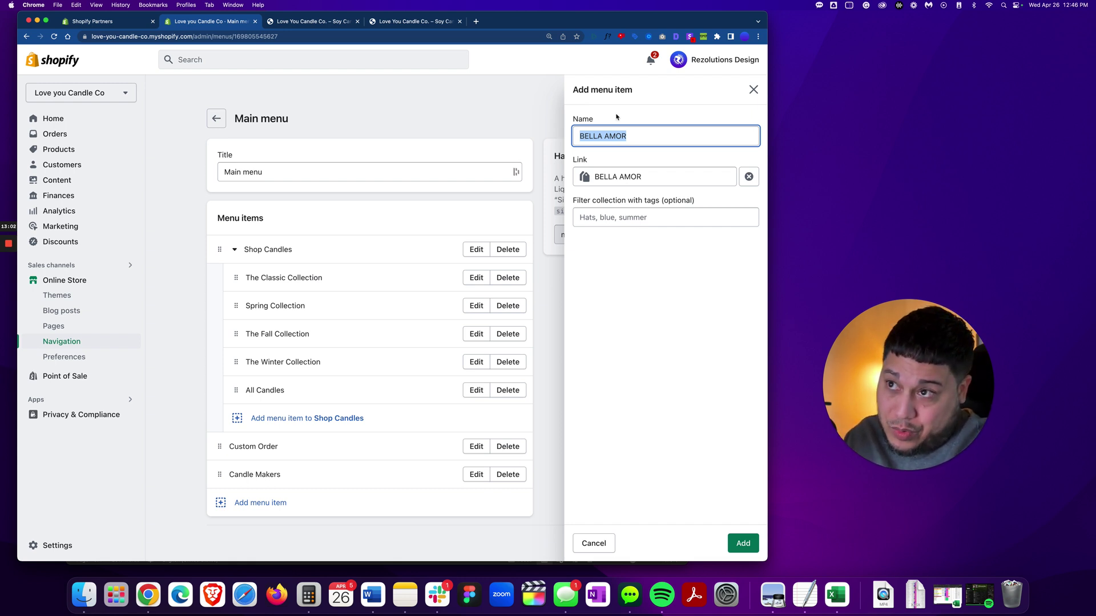
click(743, 545)
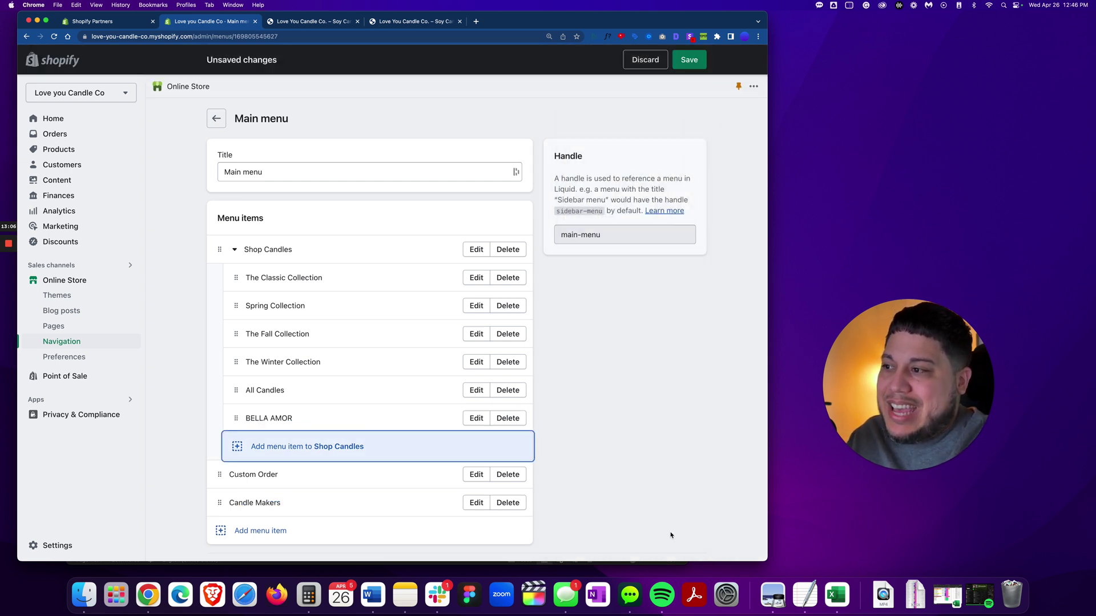
click(689, 60)
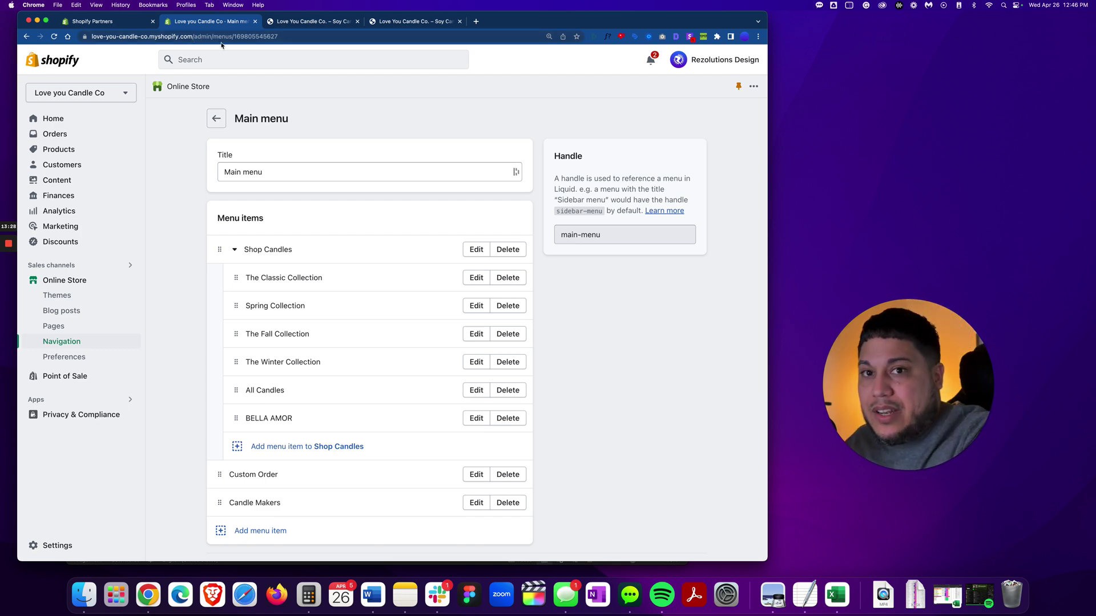
On the live store's home page, open the BELLA AMOR collection through Shop Candles and look through its products.
click(294, 22)
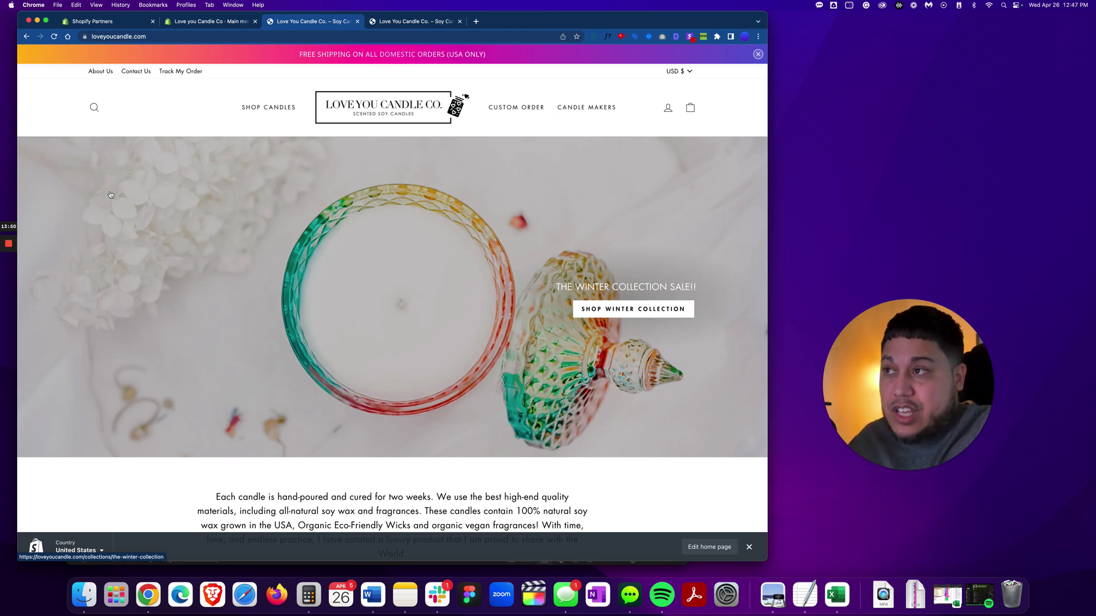
click(50, 239)
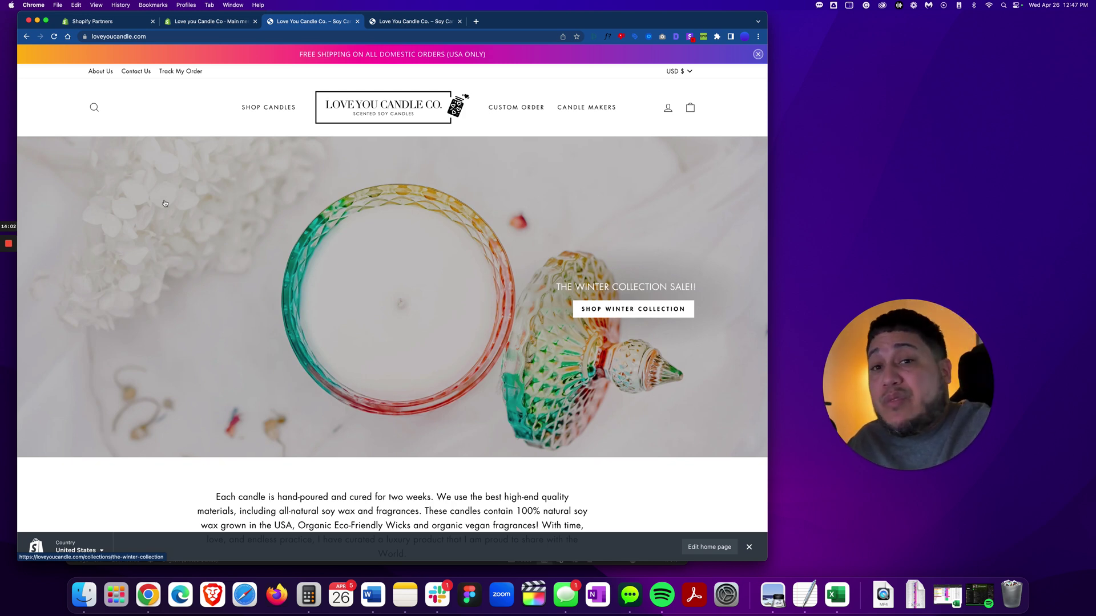
mouse_move(261, 106)
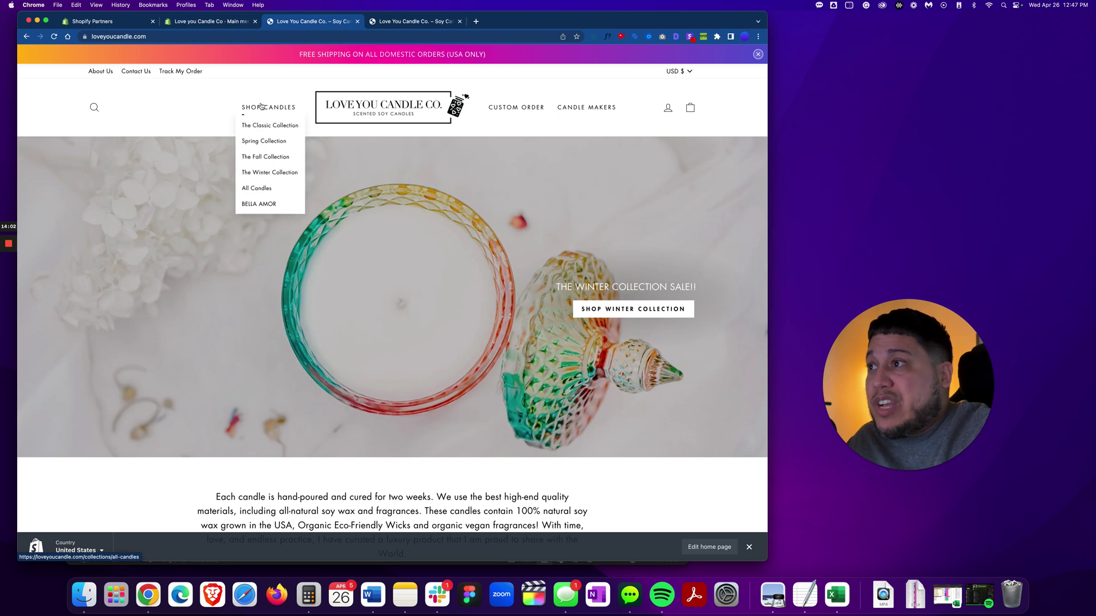
click(258, 207)
scroll(95, 285, down, 8)
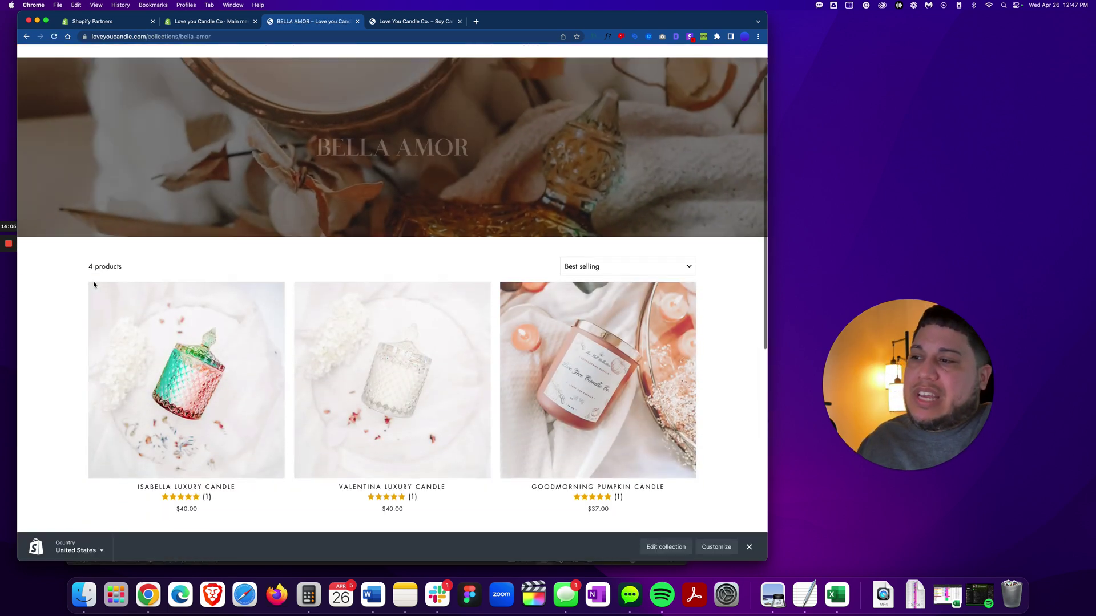
scroll(95, 285, down, 1)
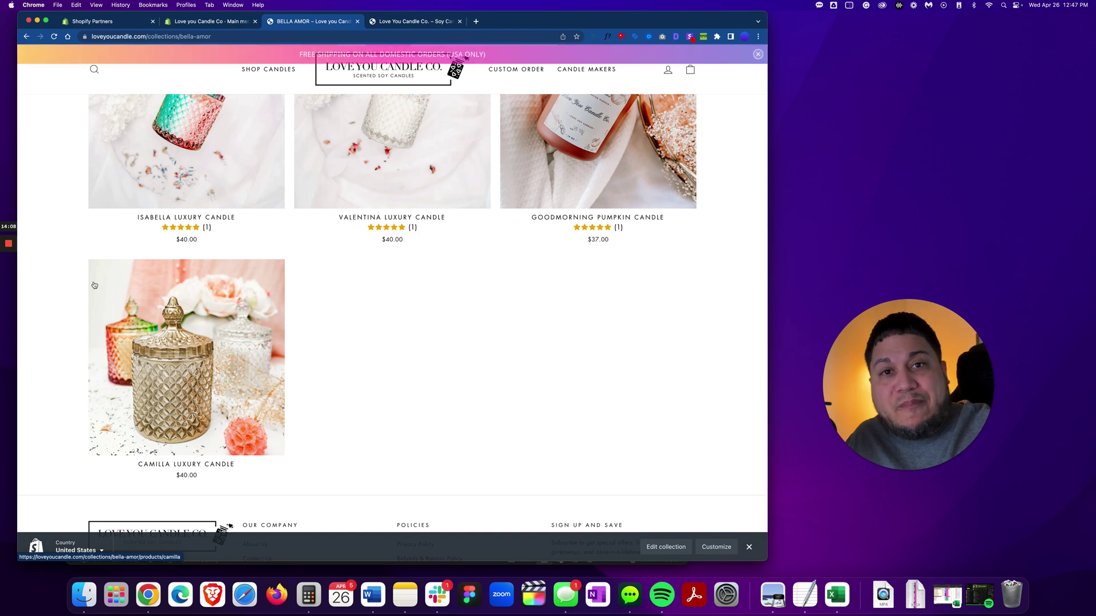